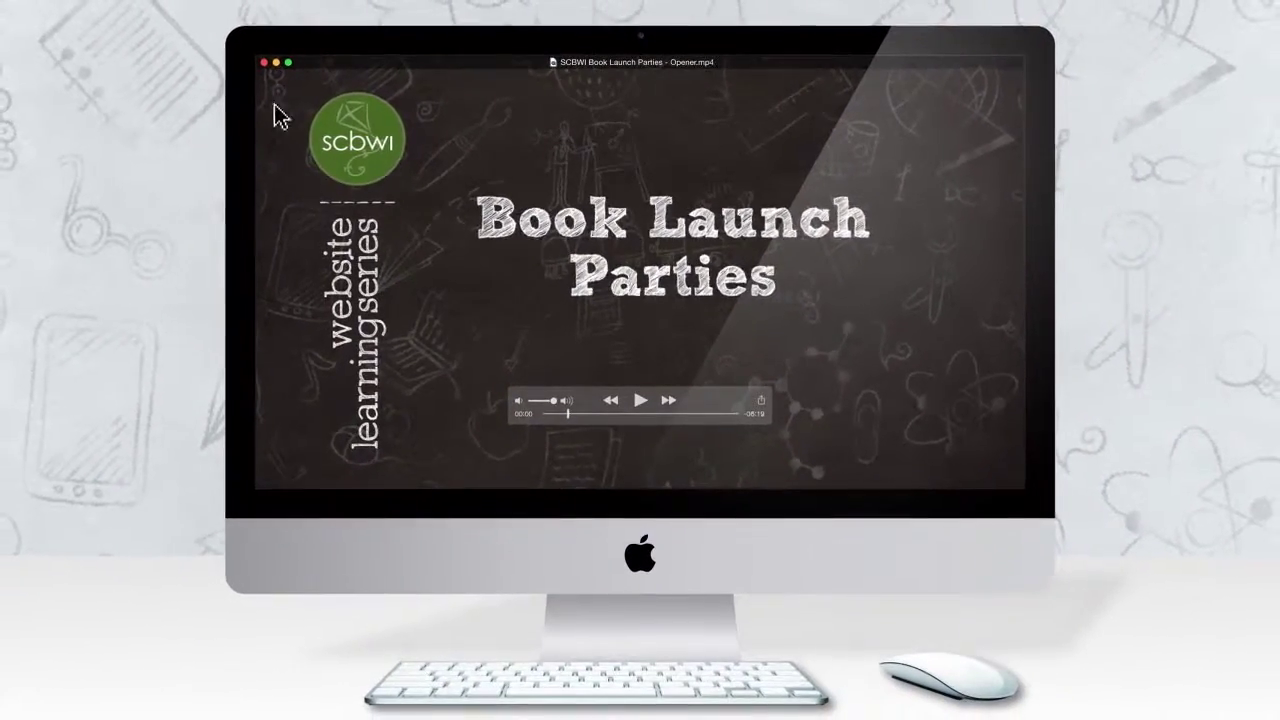
Step: Close the Book Launch Parties opener video in QuickTime Player
left_click(264, 63)
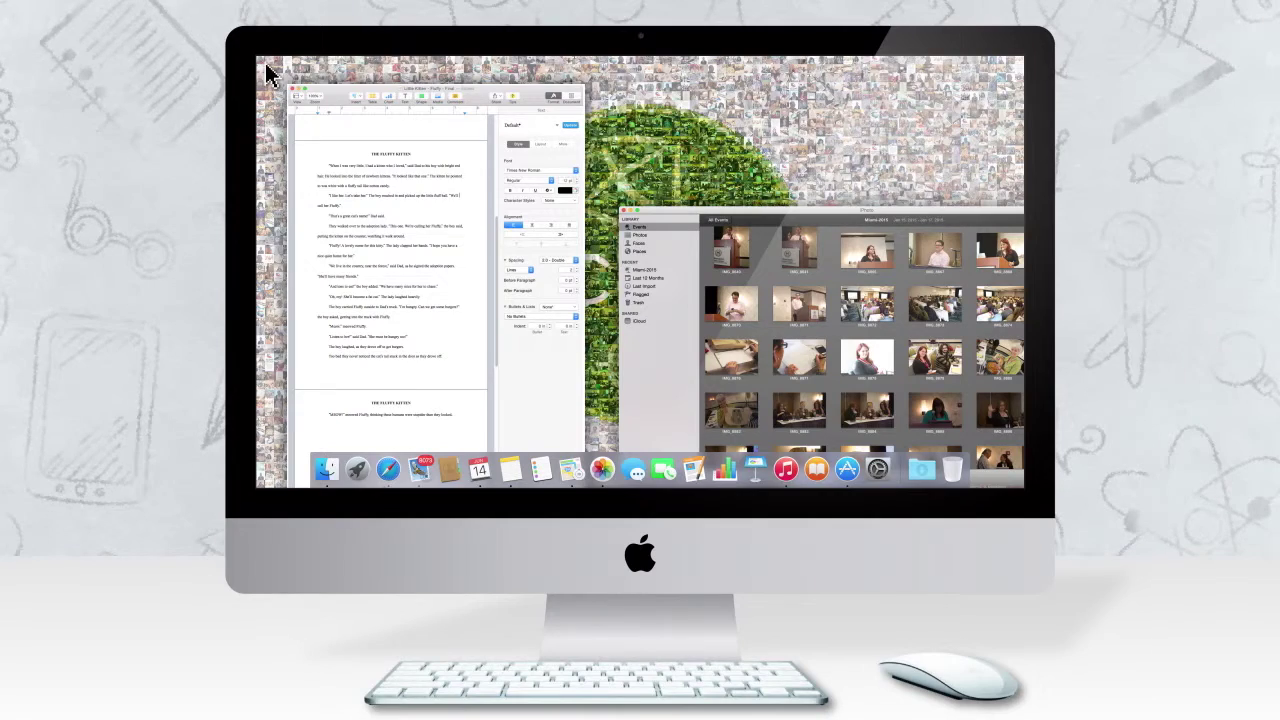
Step: Launch Safari from the Dock to reach scbwi.org
left_click(389, 470)
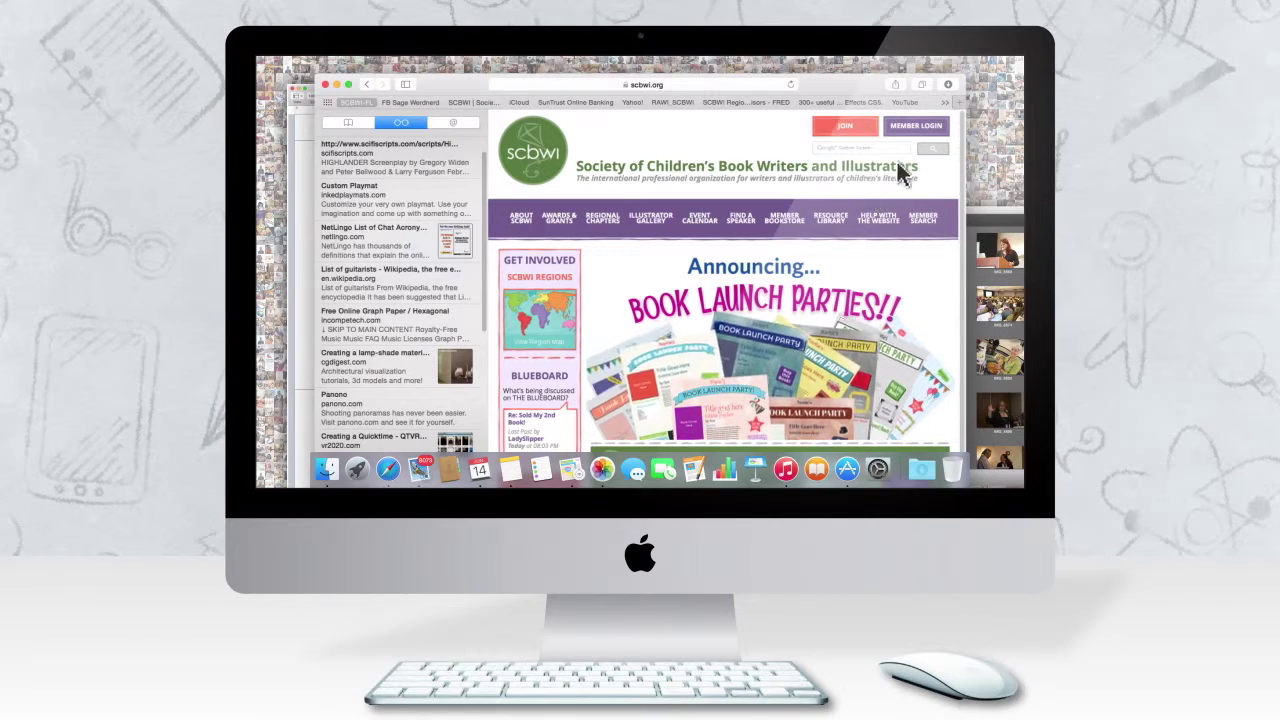
Step: Log in with the member credentials and go to My Book Launch Party
left_click(918, 128)
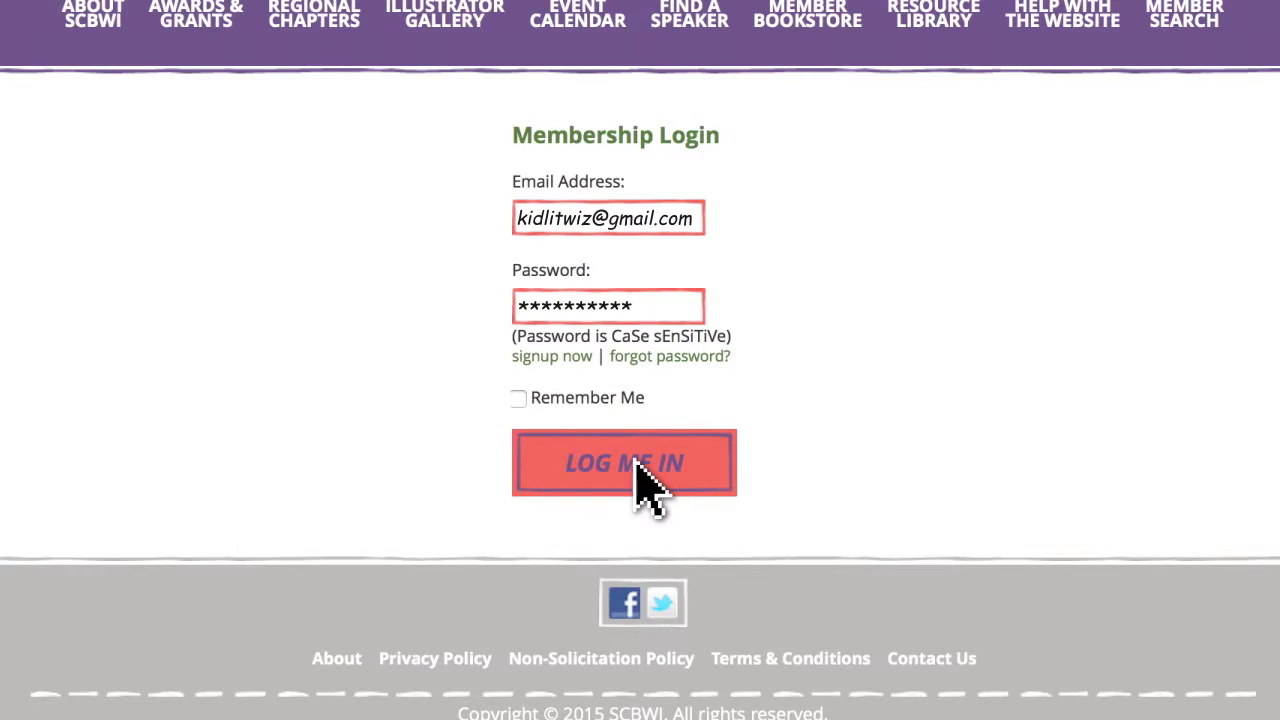
left_click(638, 468)
left_click(157, 622)
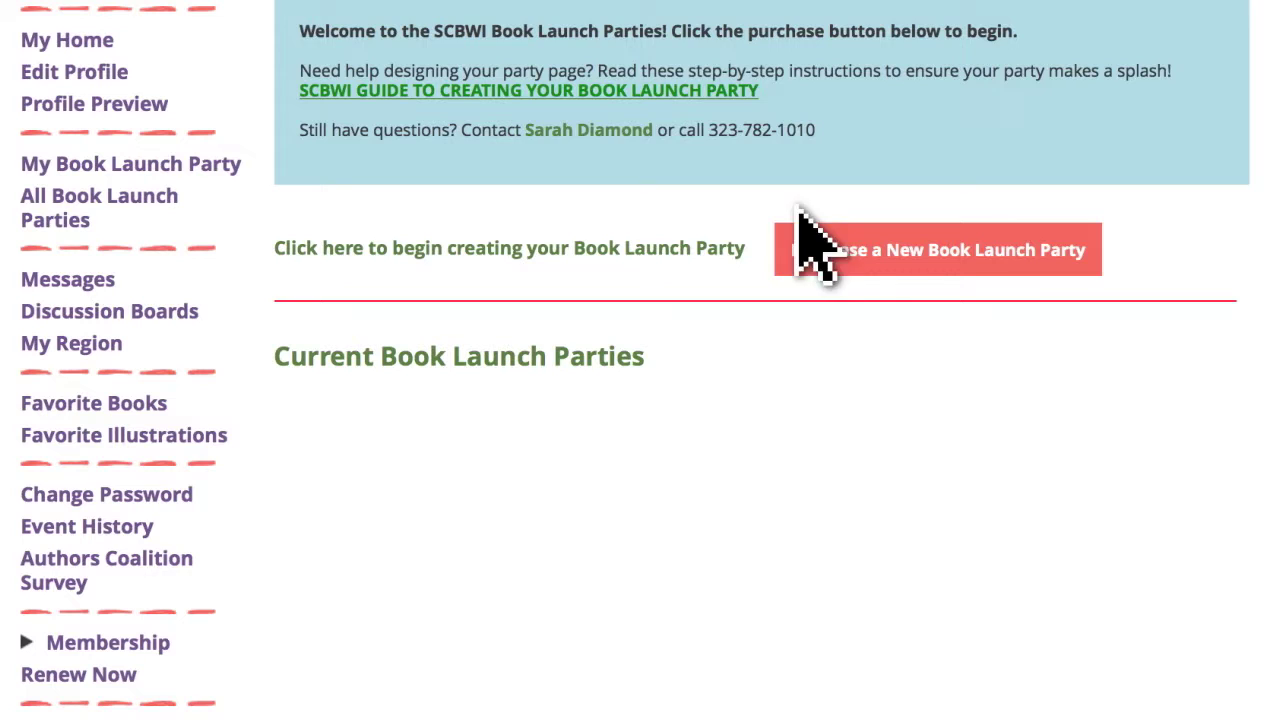
Step: Buy a $25.00 Holiday 2015 launch party without SCBWI staff design
left_click(1008, 262)
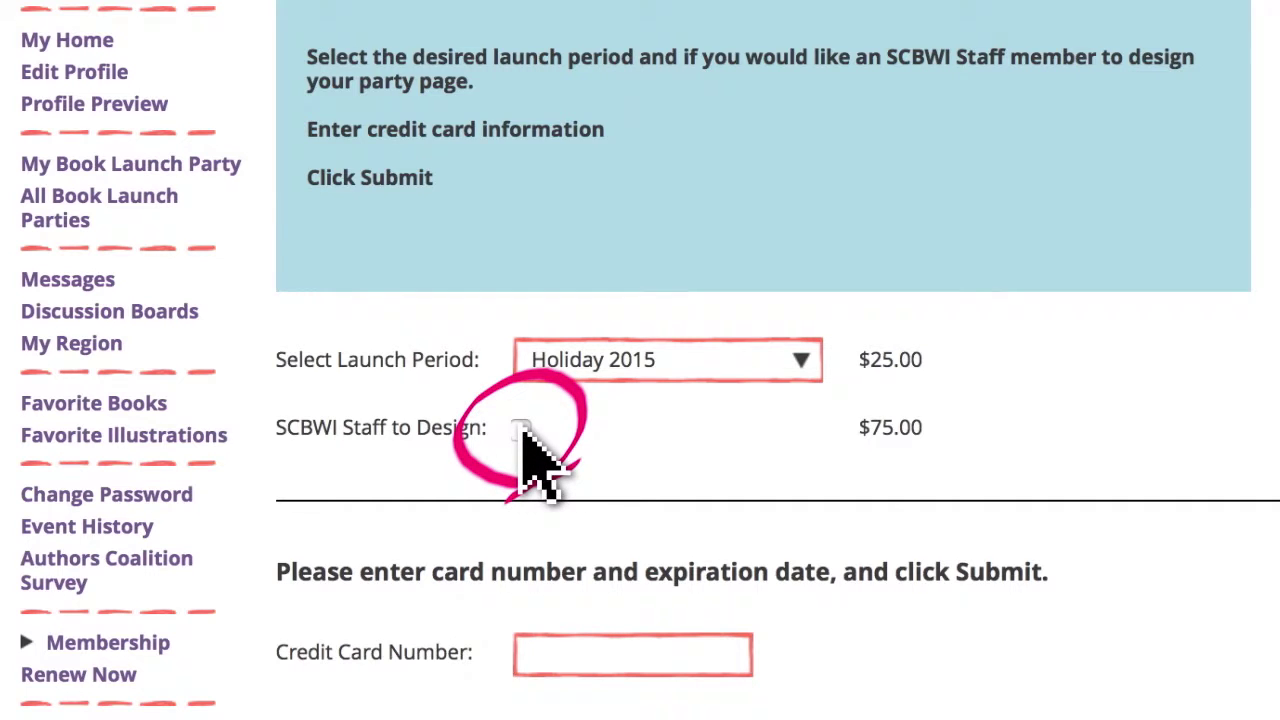
scroll(540, 460, "down", 3)
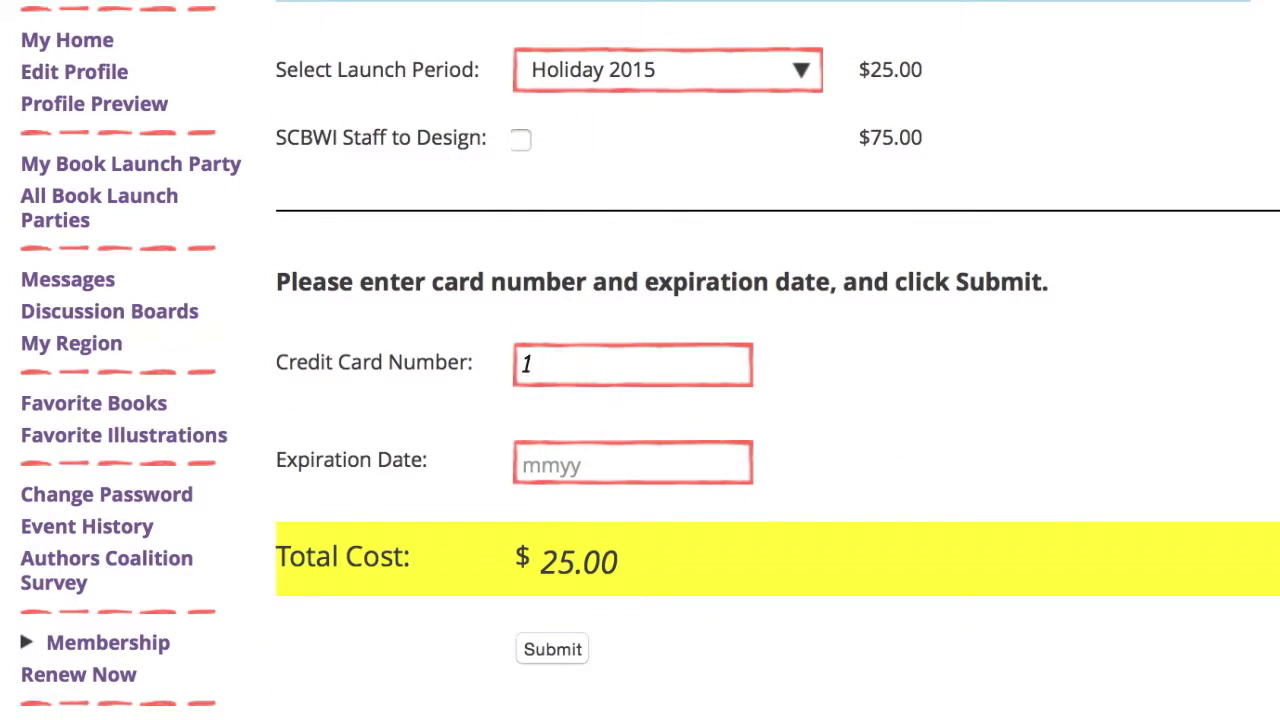
left_click(562, 652)
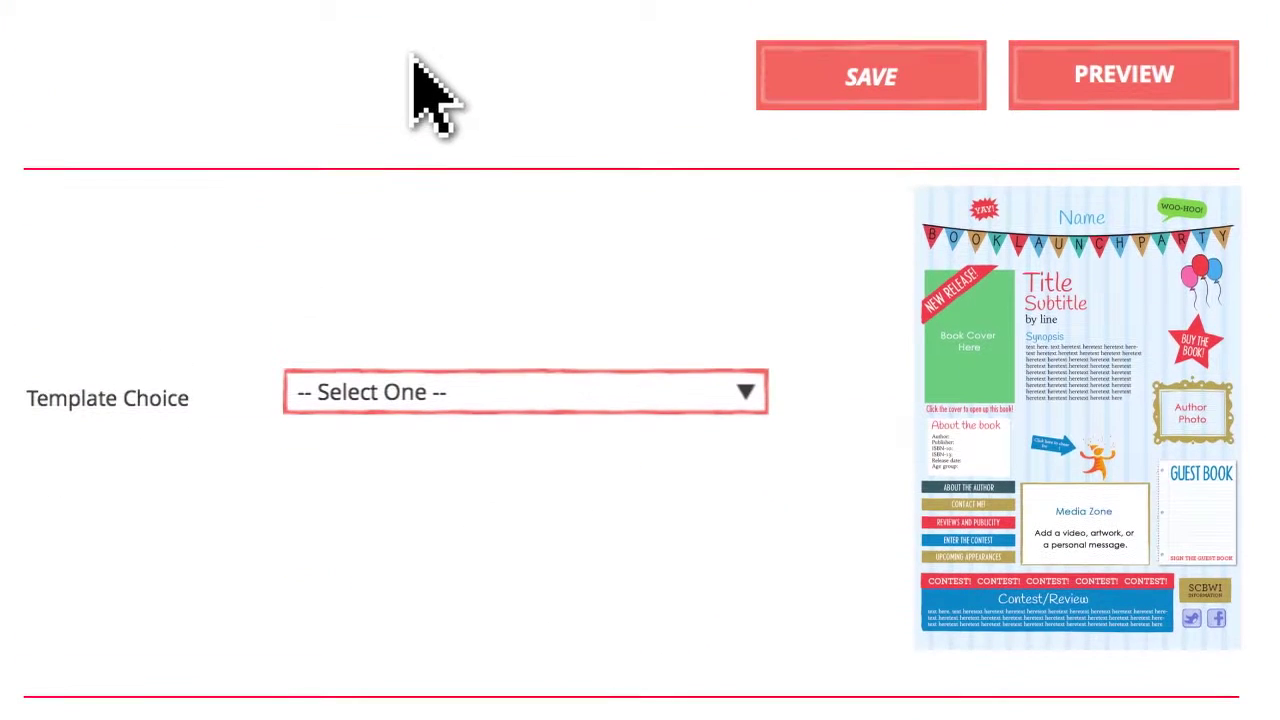
Step: Pick Squee! from the Template Choice list and show the full template gallery
left_click(716, 390)
scroll(714, 428, "down", 3)
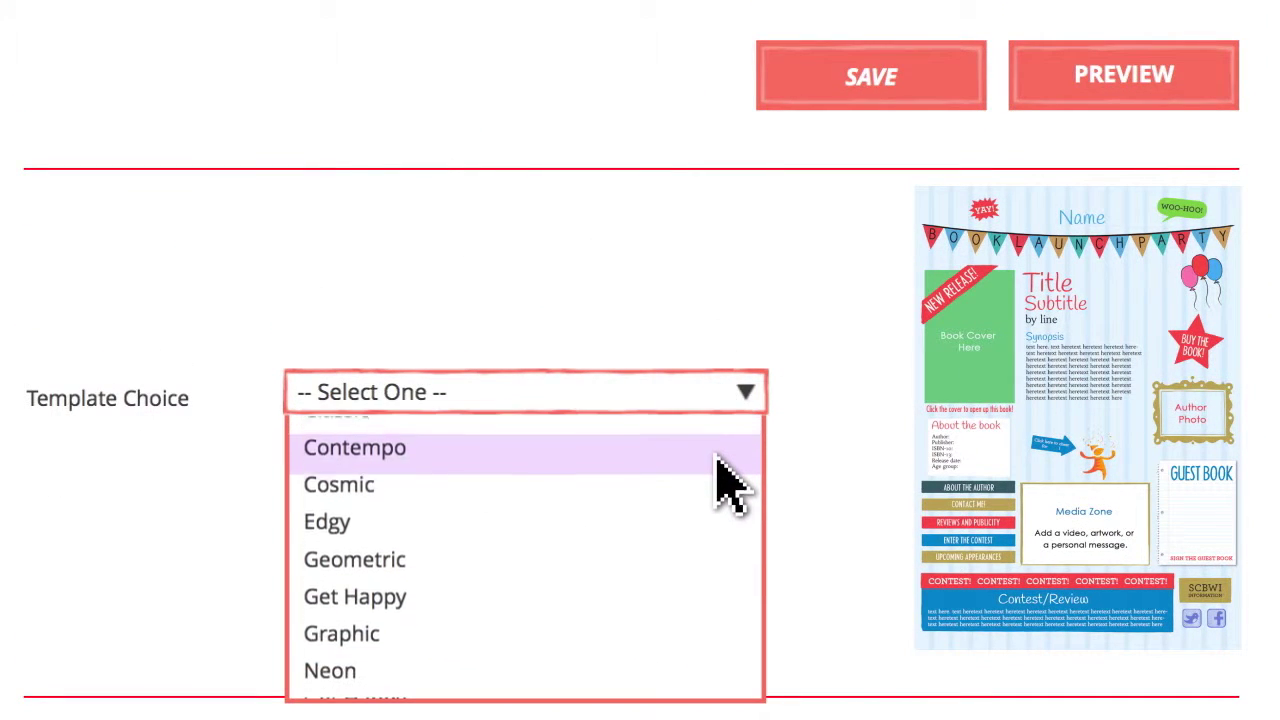
scroll(716, 465, "down", 1)
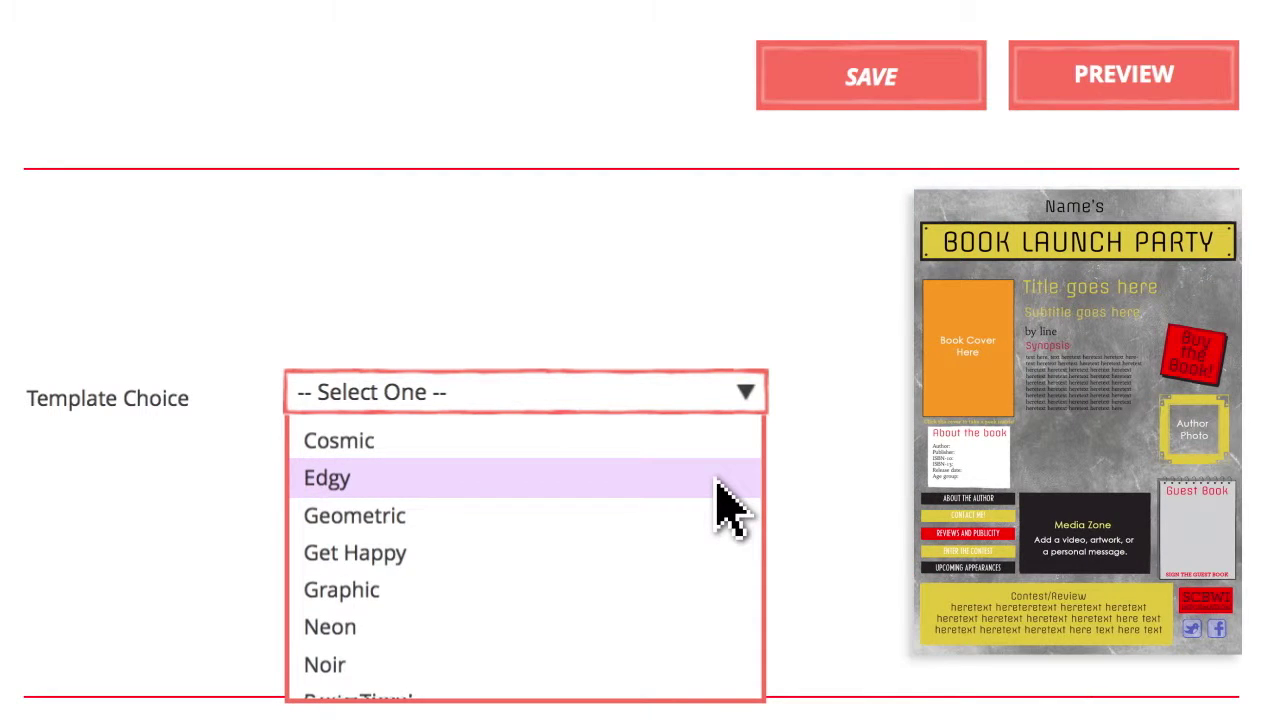
scroll(725, 510, "down", 3)
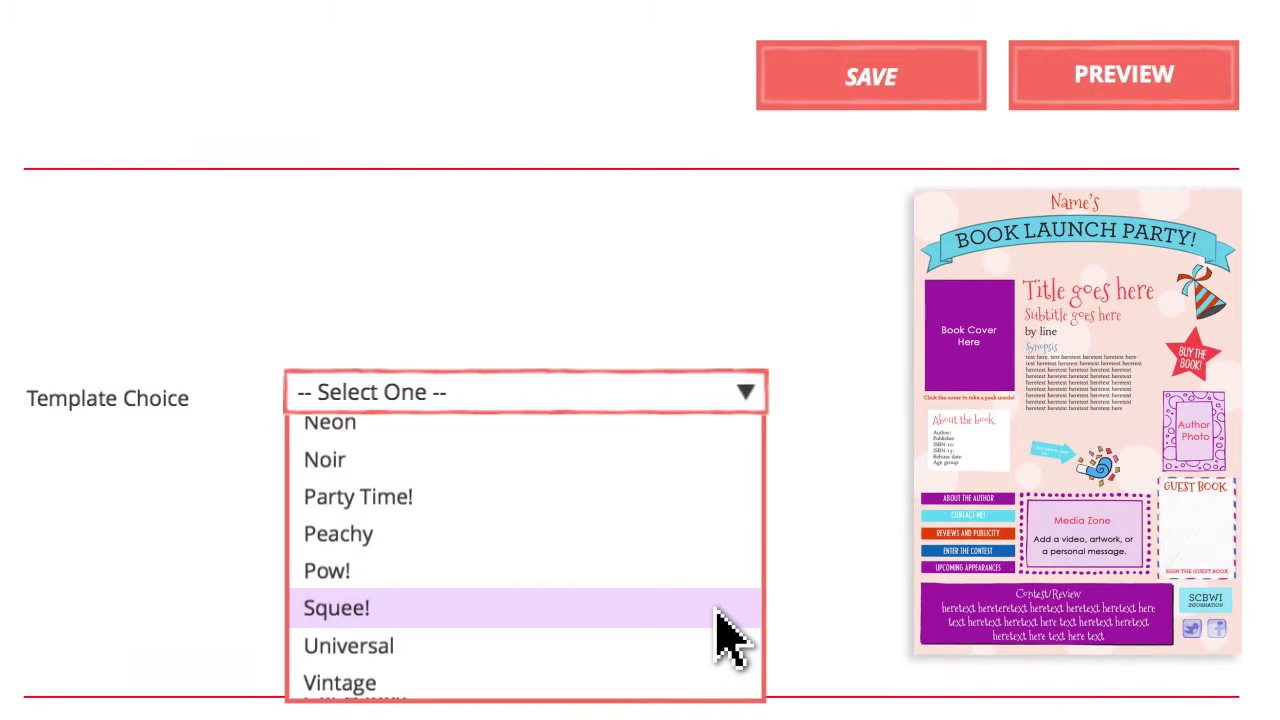
scroll(726, 620, "up", 5)
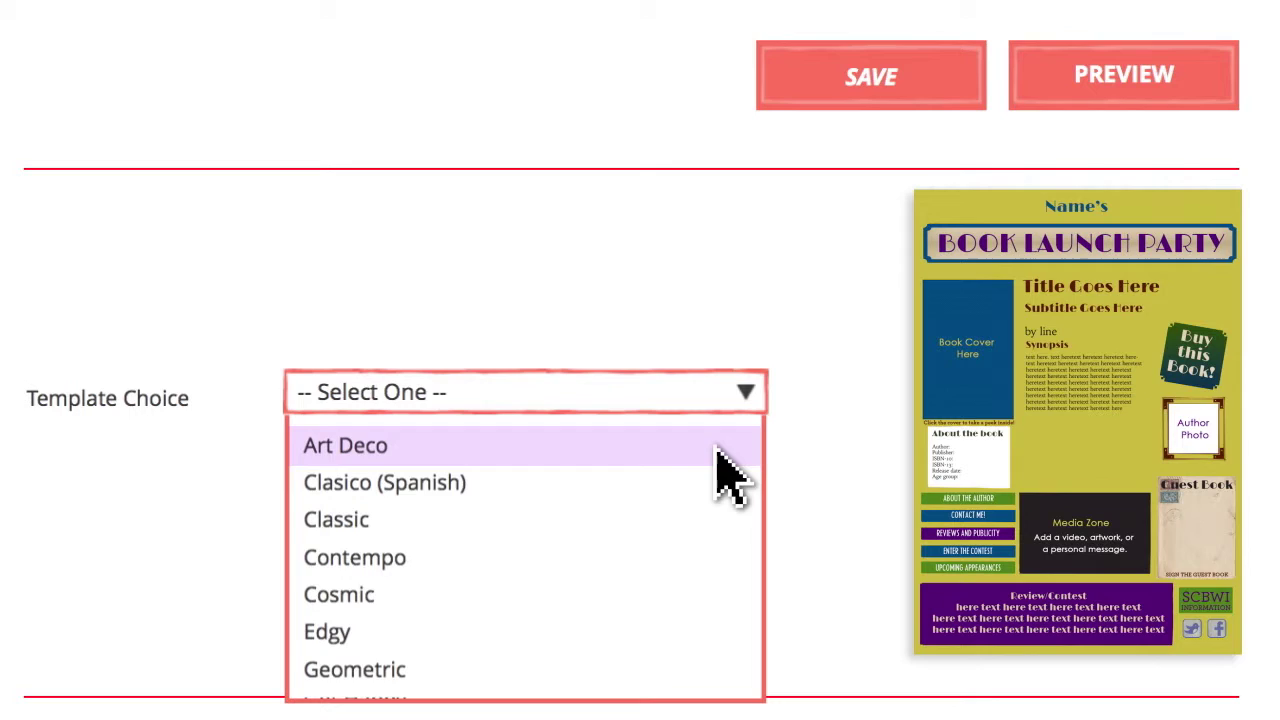
scroll(718, 480, "down", 5)
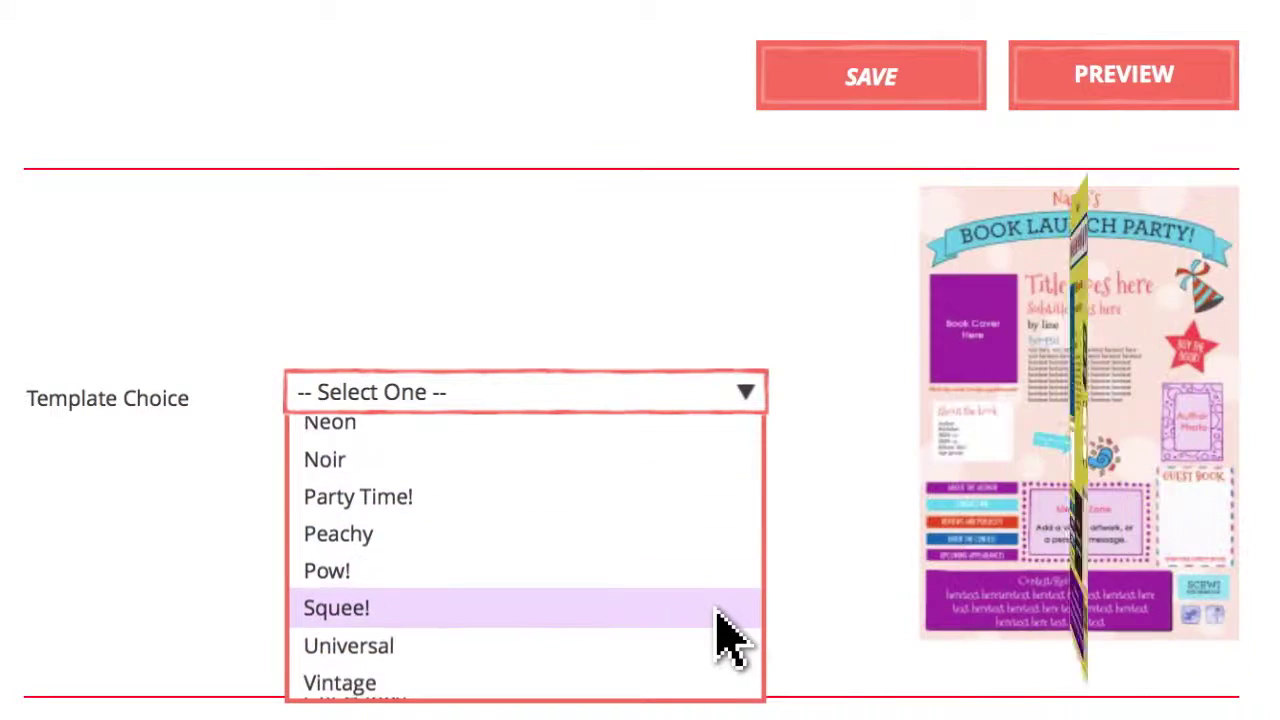
left_click(714, 606)
left_click(1094, 457)
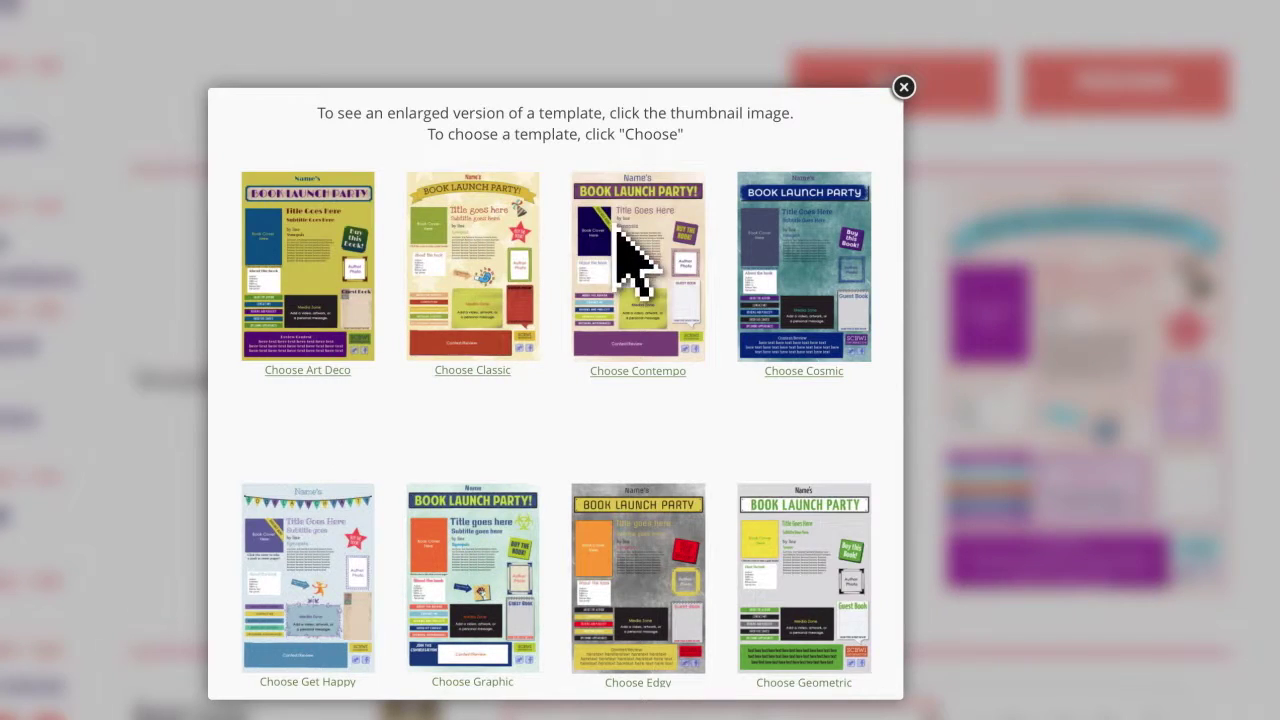
Step: Close the template gallery and leave the Additional Media type unset
key("Escape")
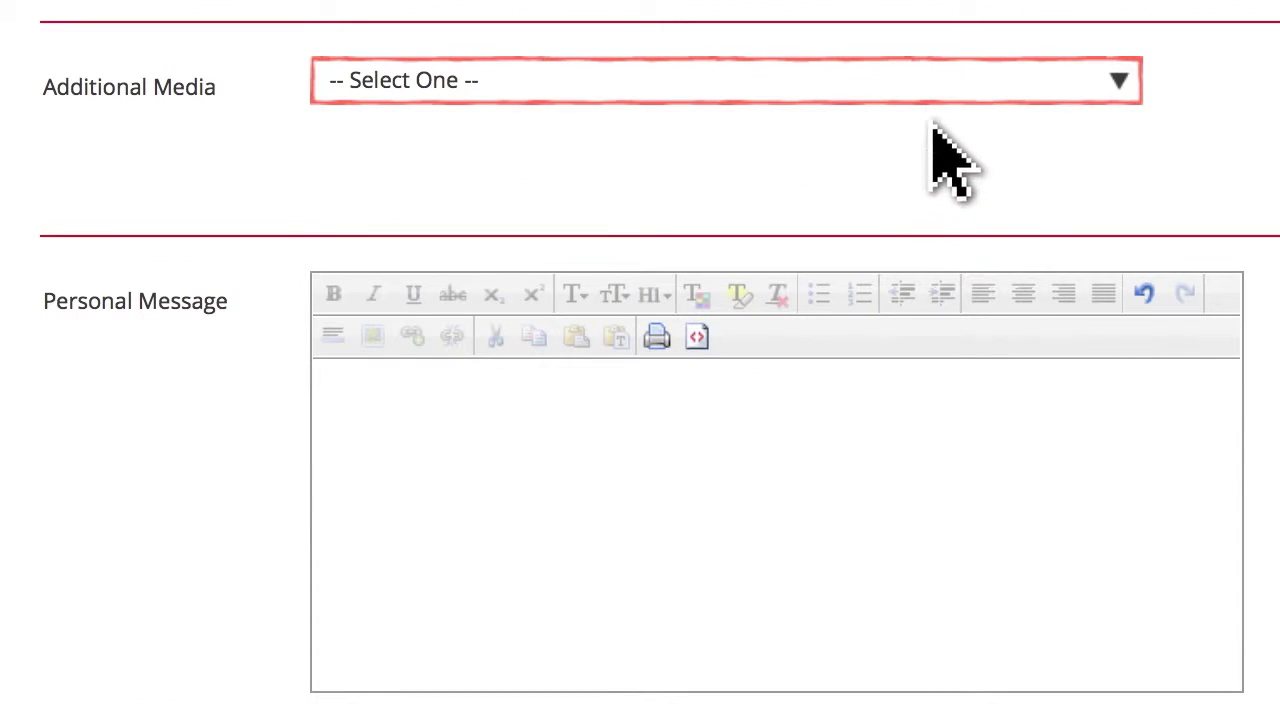
left_click(930, 95)
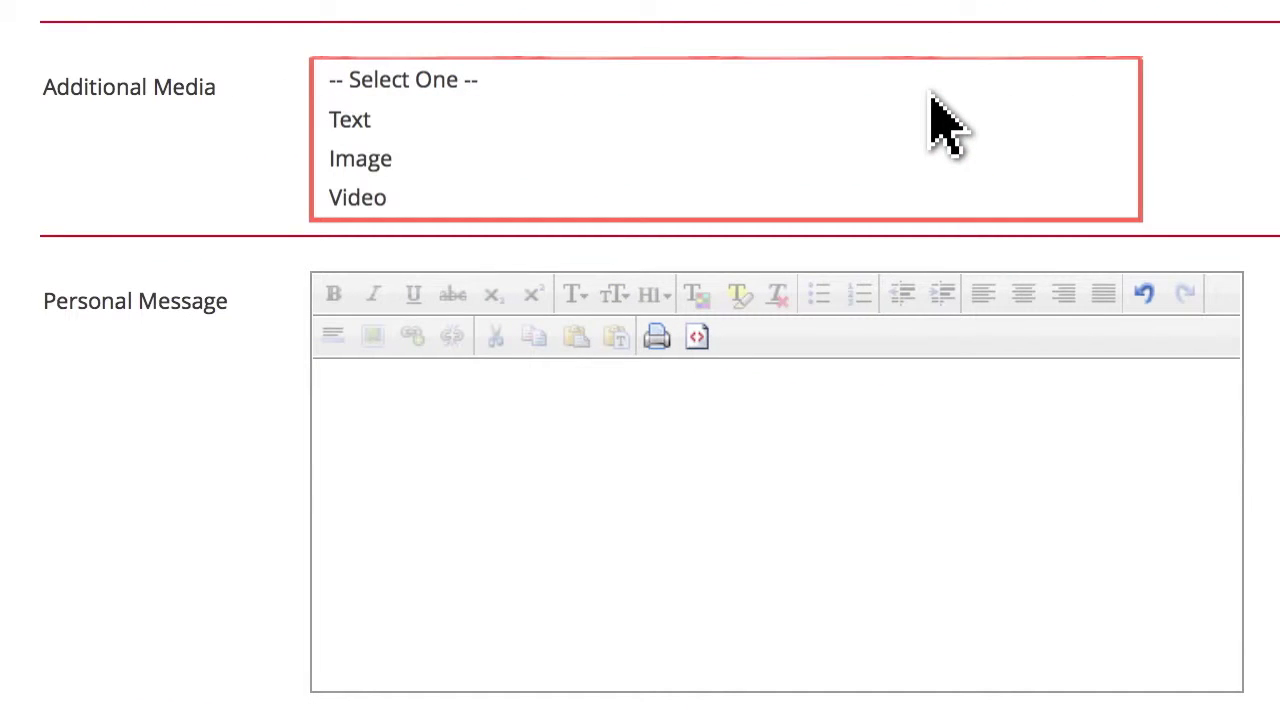
left_click(930, 95)
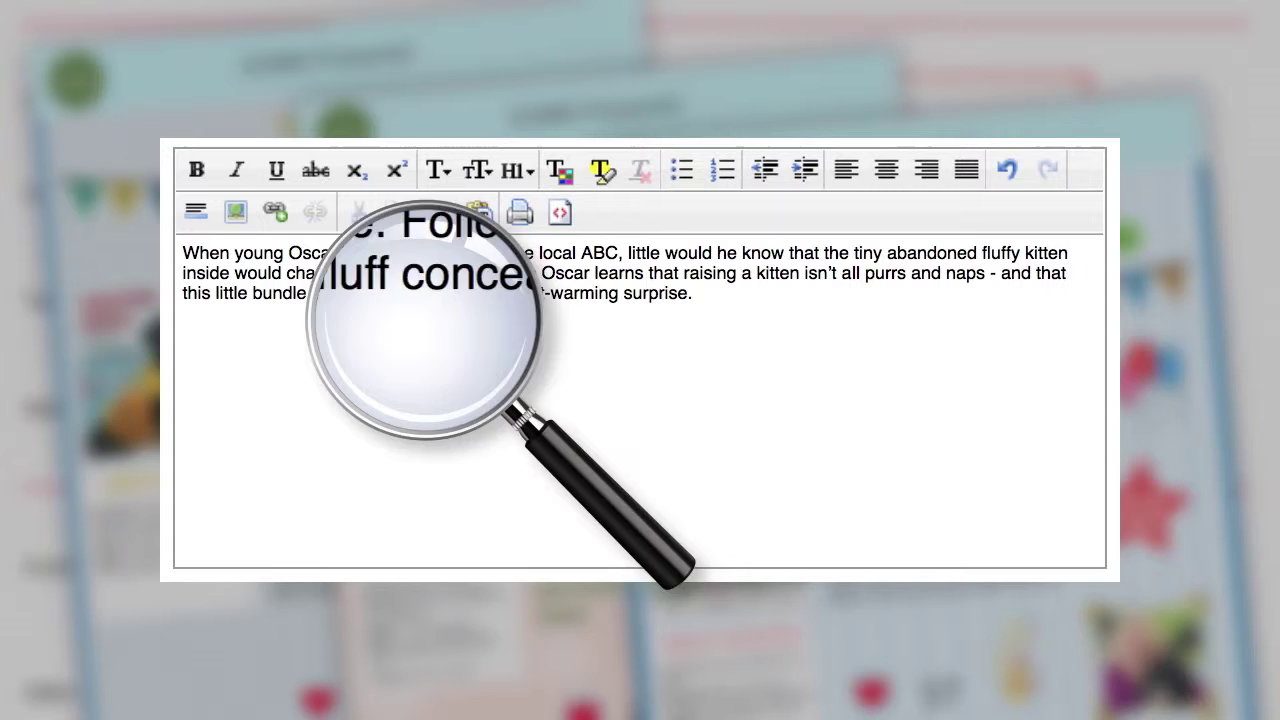
Step: Paste 'This is the first installment of Rescue Kitty series.' as plain text into the synopsis
left_click(479, 213)
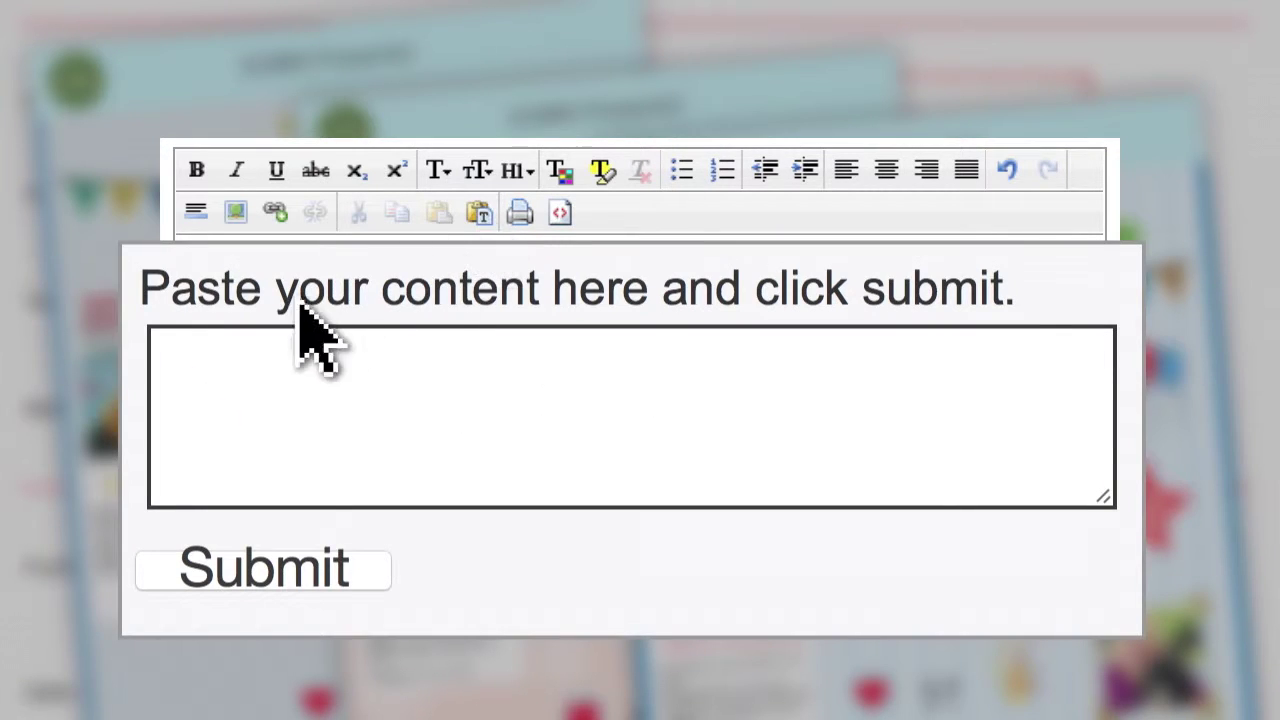
type("This is the first installment of Rescue Kitty series.")
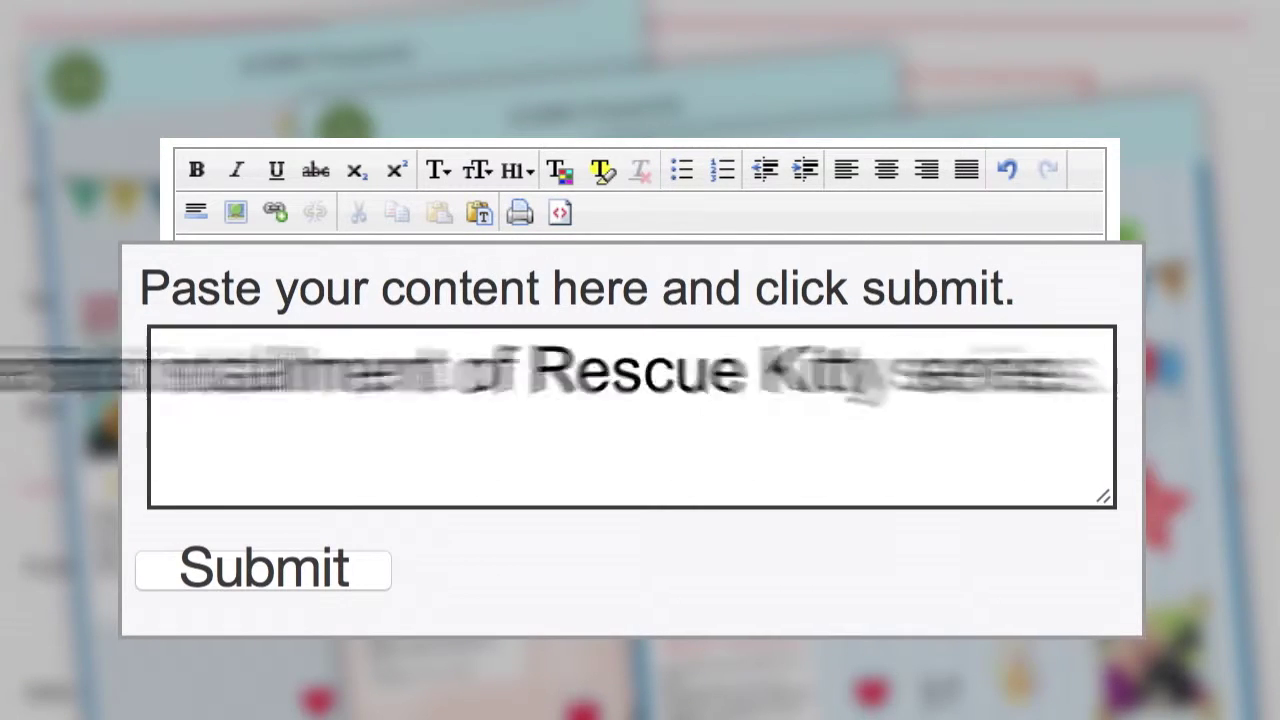
left_click(285, 578)
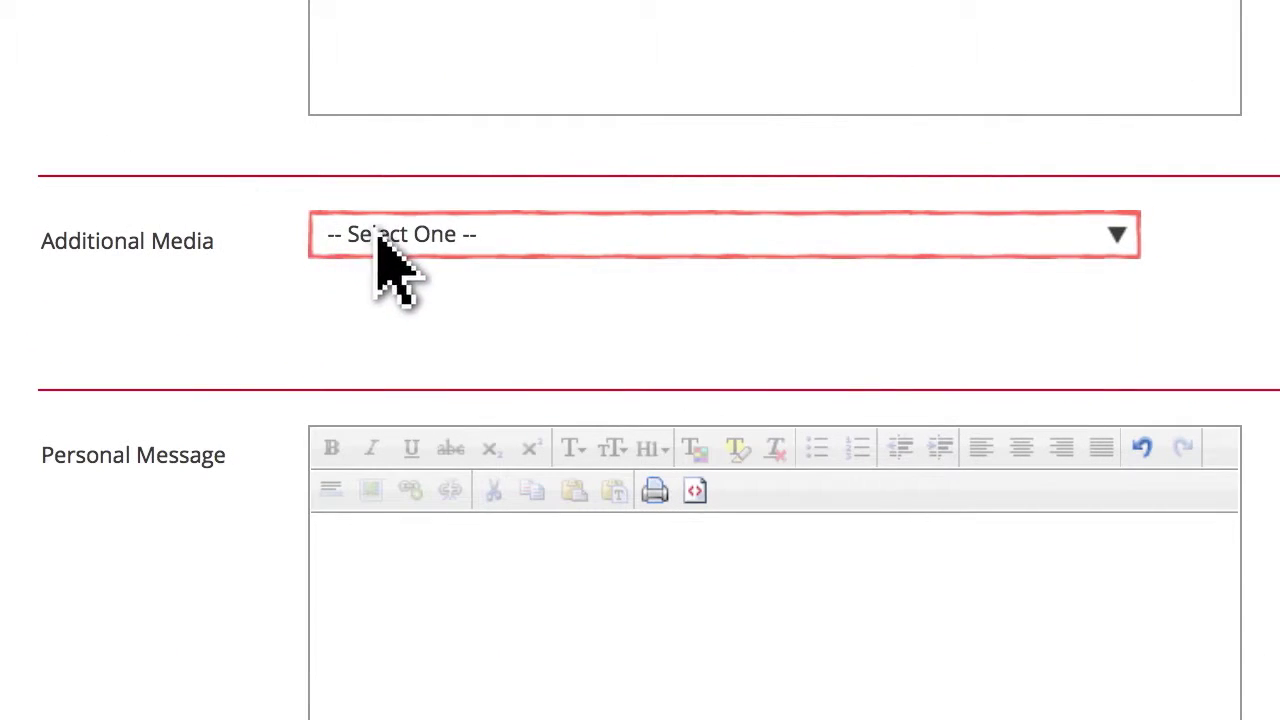
Step: Set Additional Media to Image, upload FluffyKitten_End_013.jpg, and save its thumbnail cropped slightly left
left_click(378, 238)
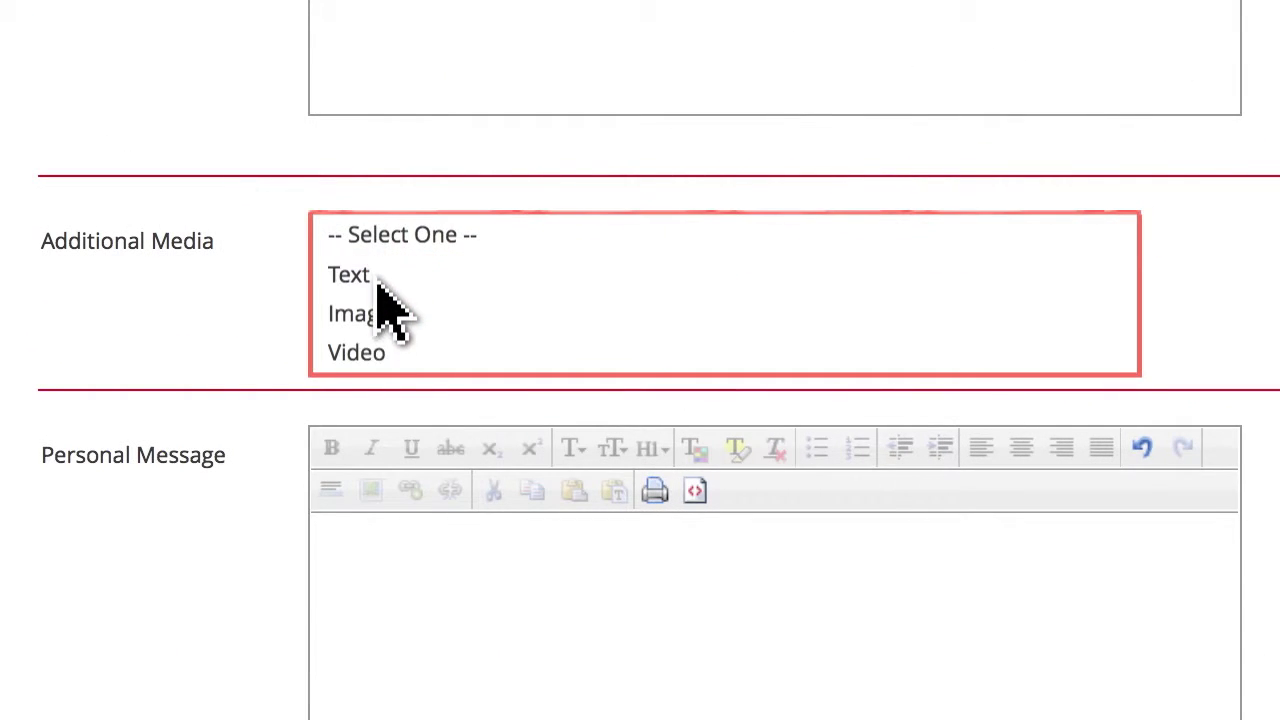
left_click(377, 316)
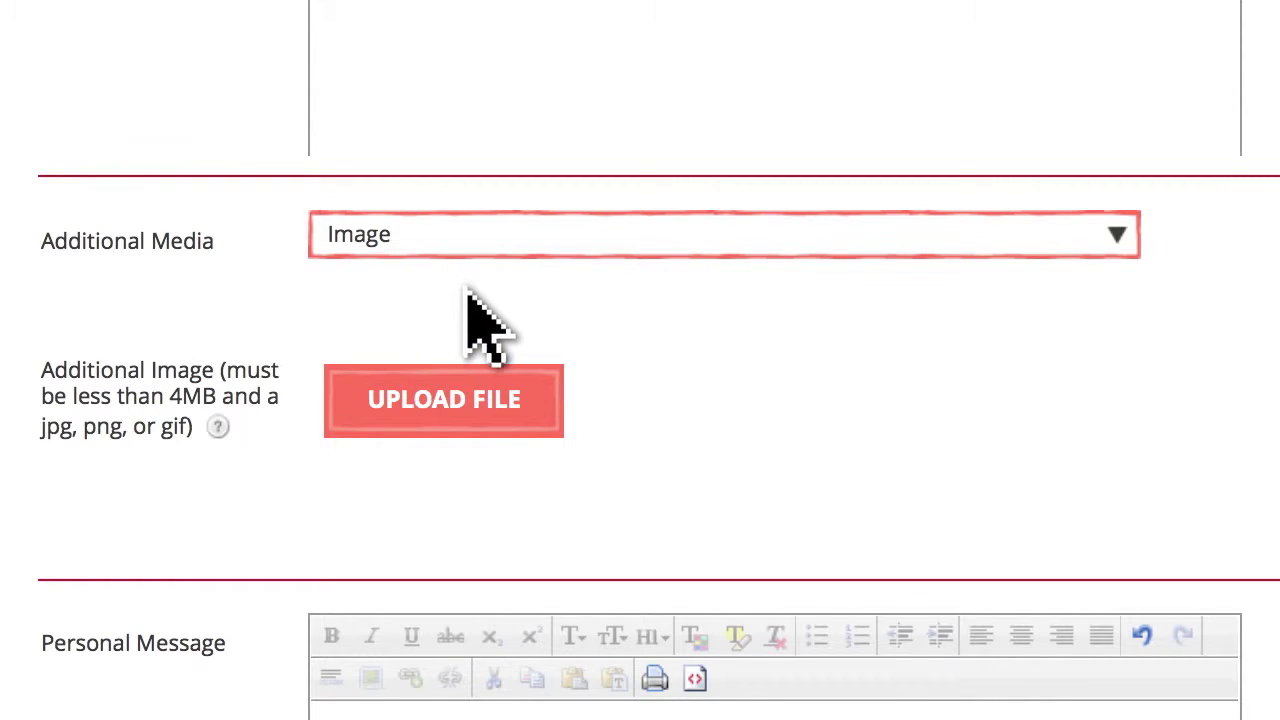
left_click(487, 405)
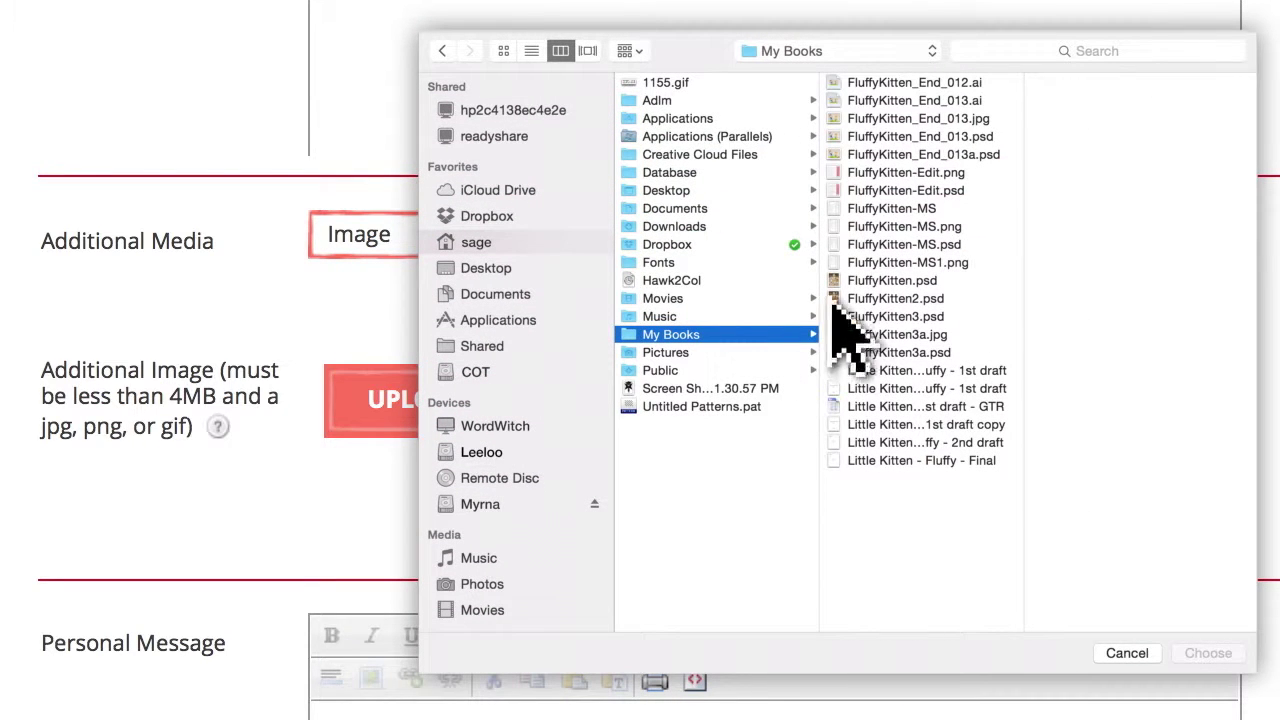
left_click(950, 118)
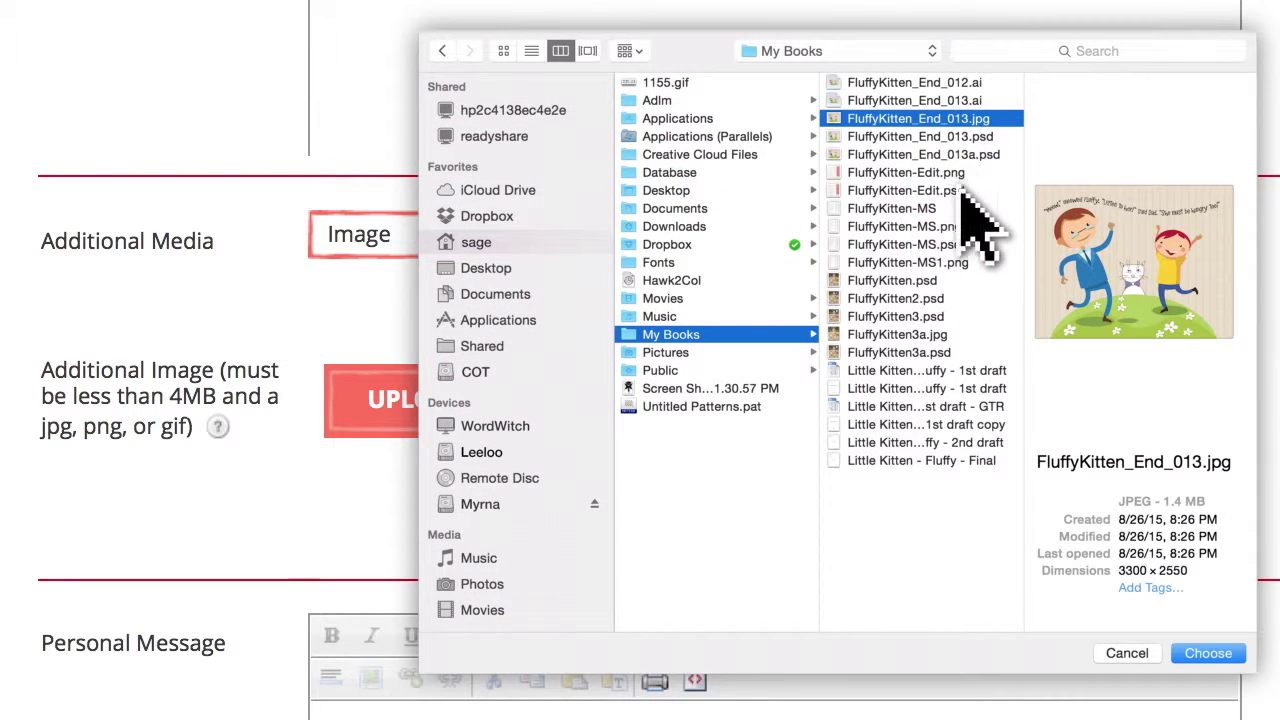
left_click(1210, 653)
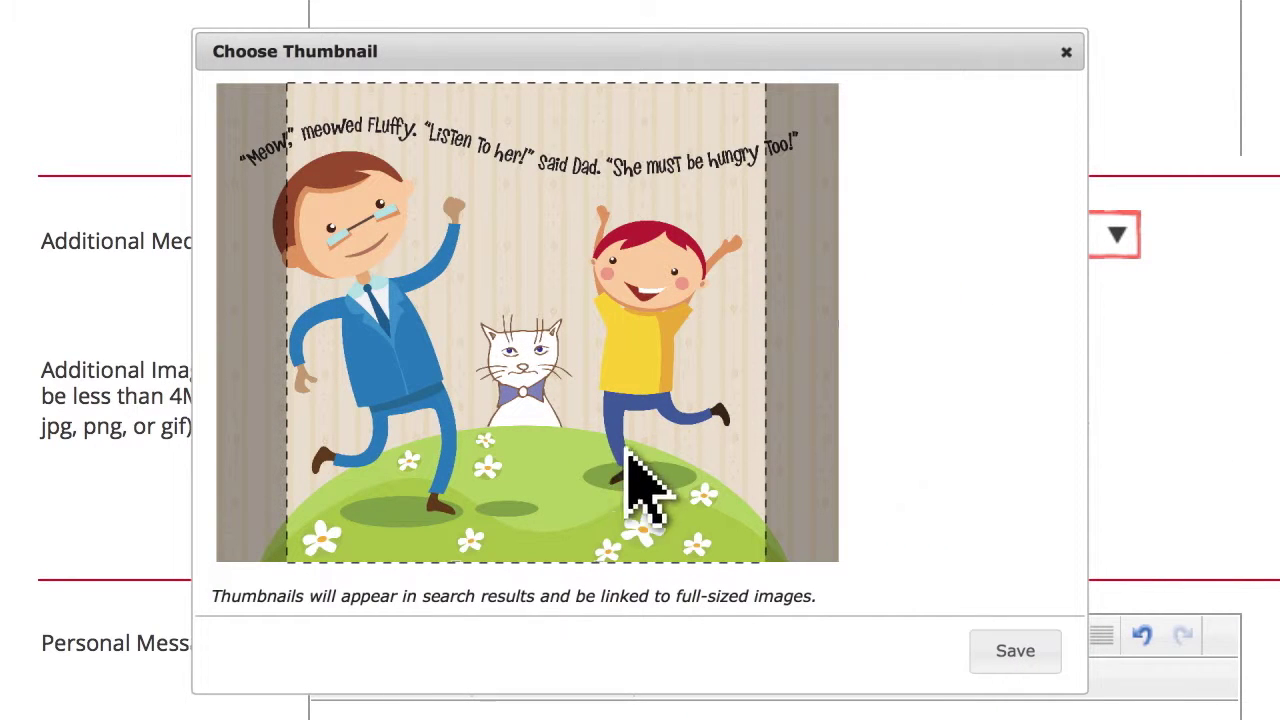
left_click_drag(628, 452, 551, 465)
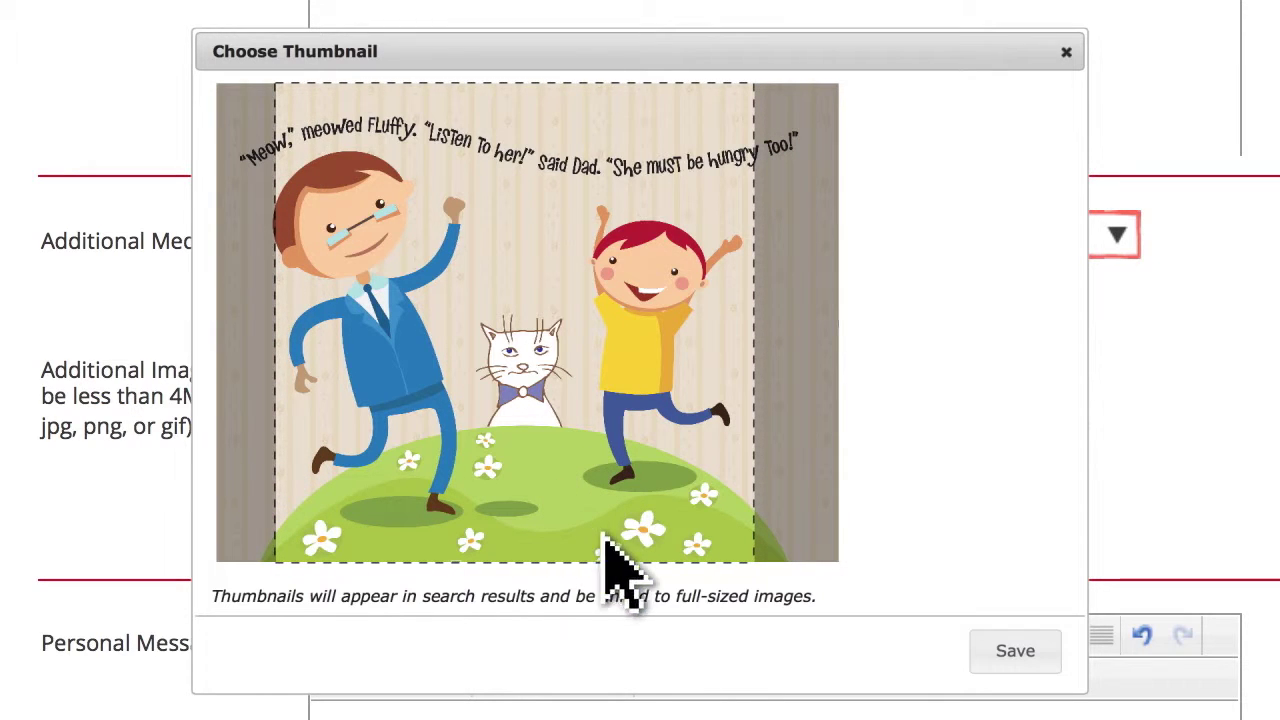
left_click(997, 651)
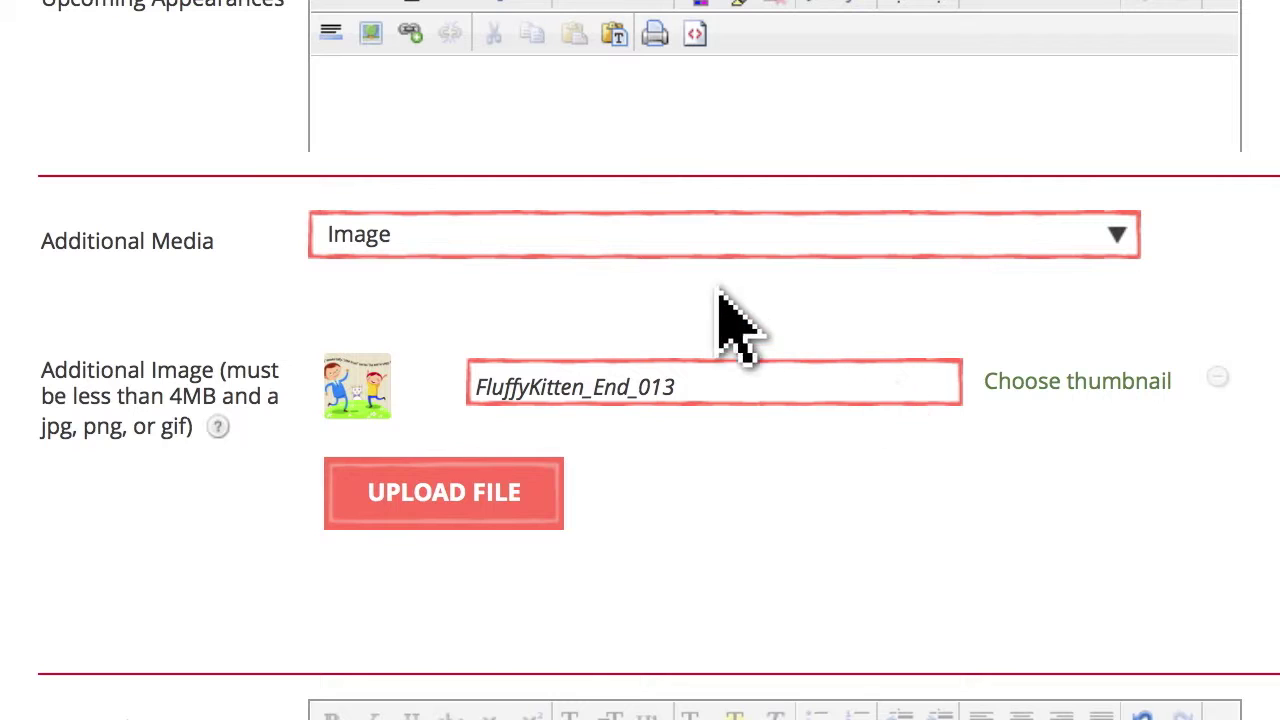
Step: Switch the Additional Media type from Image to Video
left_click(440, 250)
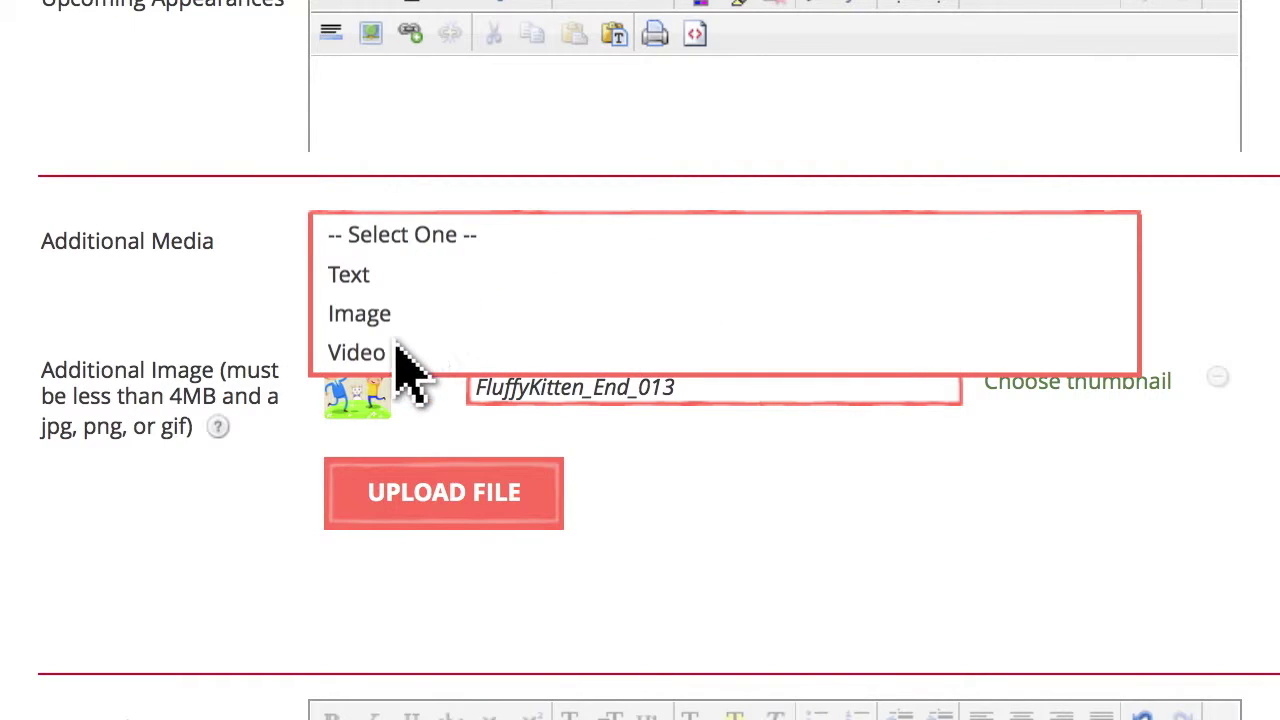
left_click(356, 353)
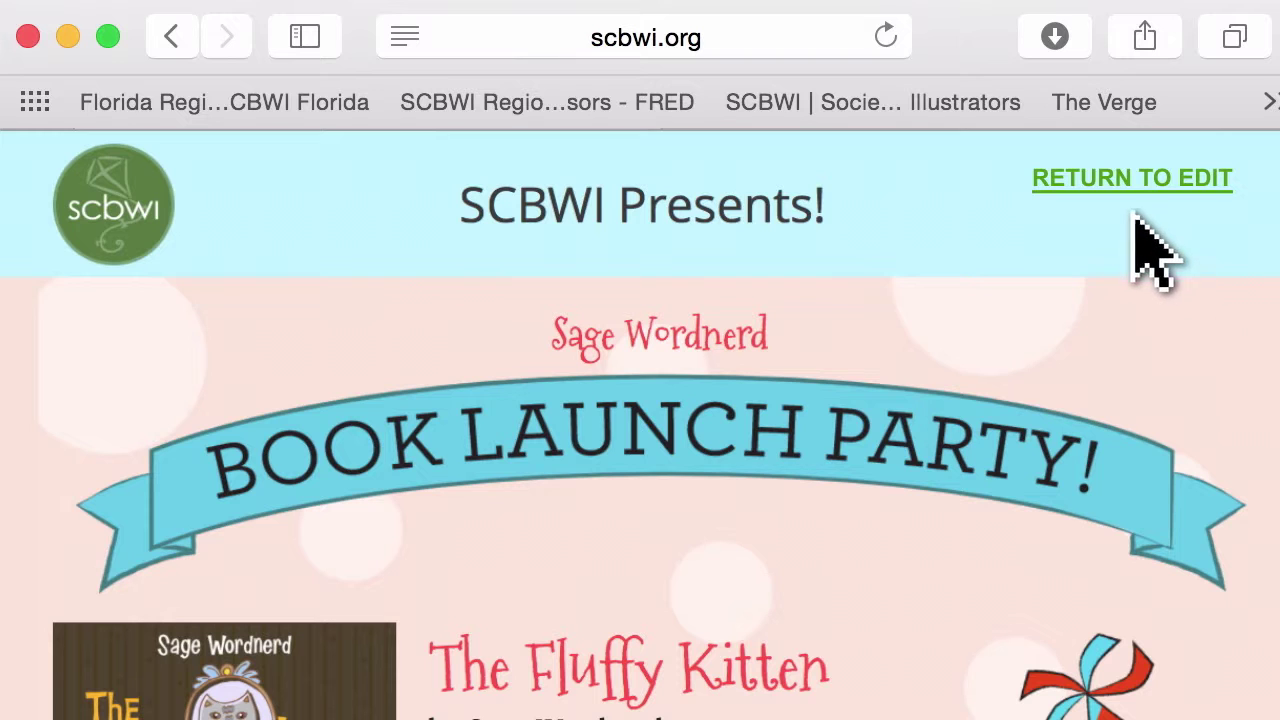
left_click(1132, 178)
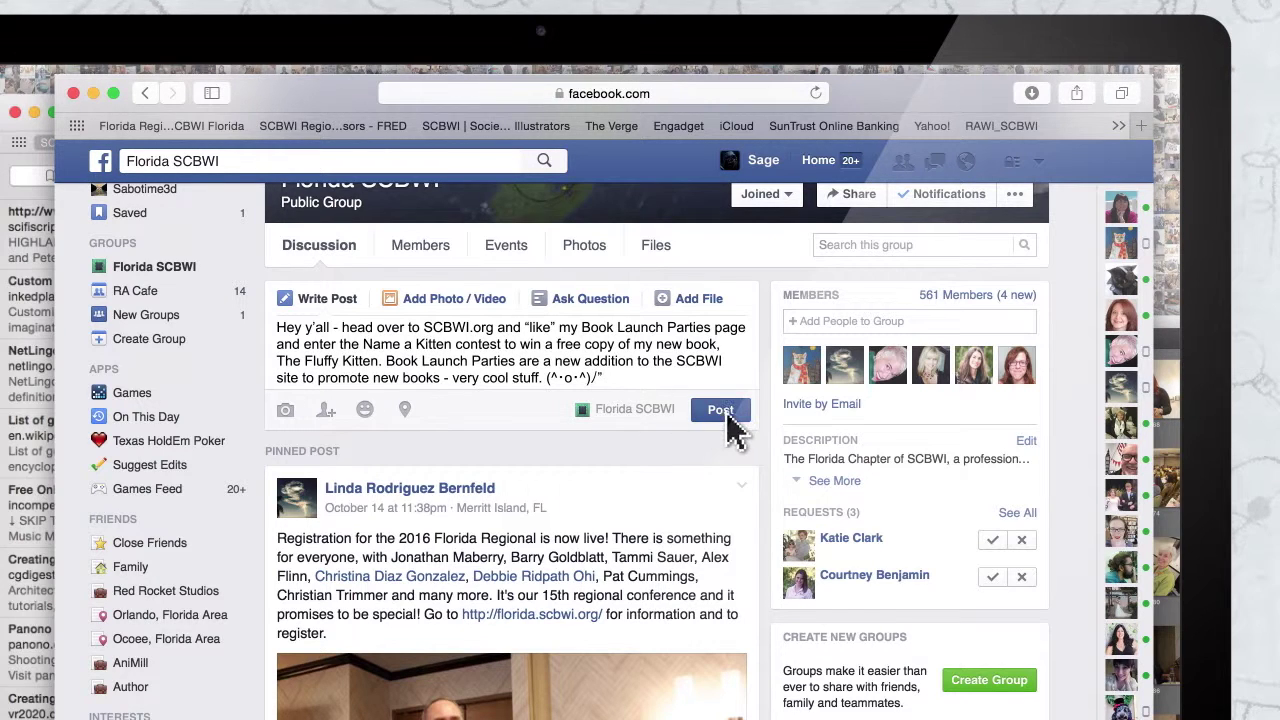
Step: Close Facebook to return to The Fluffy Kitten launch party page
left_click(74, 93)
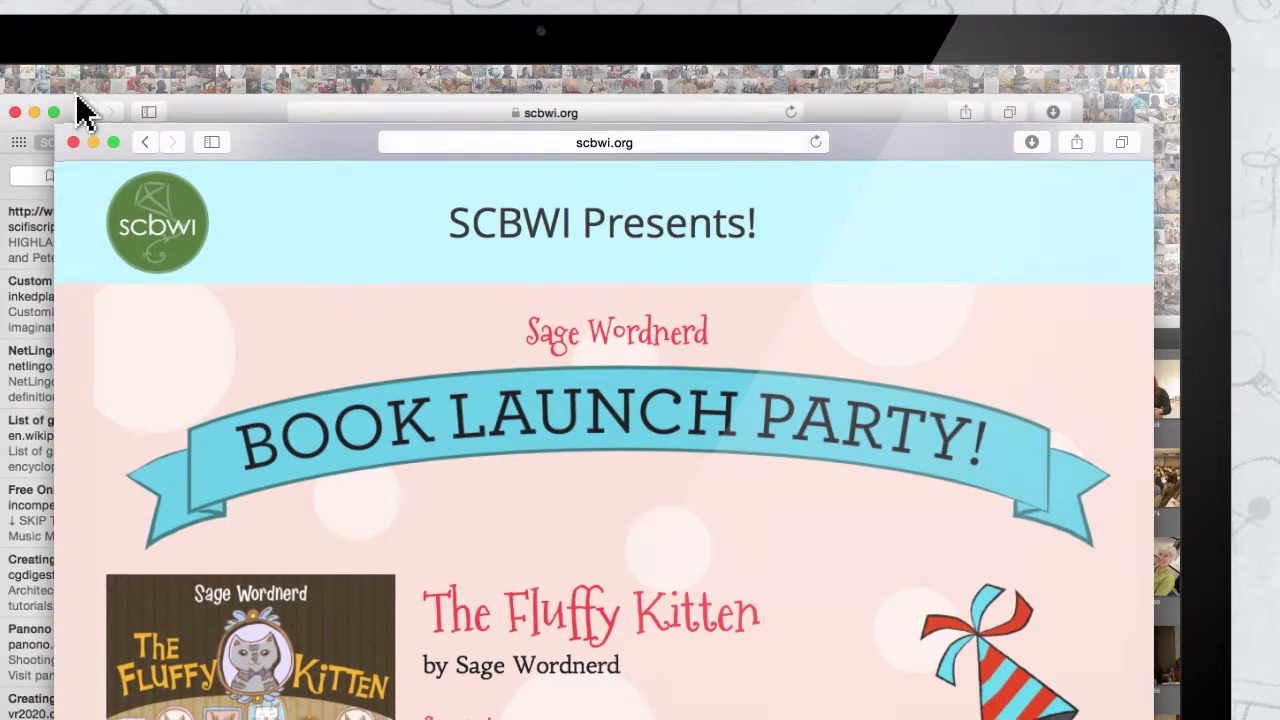
Step: Like The Fluffy Kitten party page so it shows 1 like
scroll(220, 143, "down", 10)
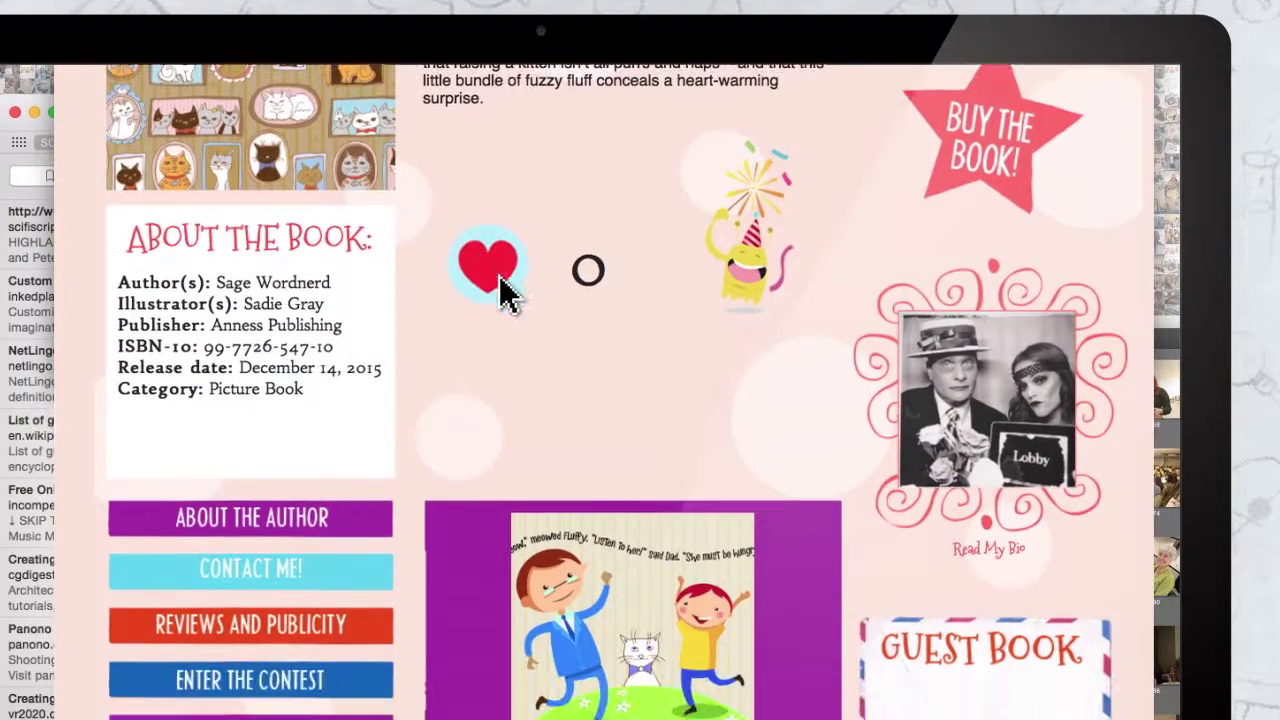
left_click(490, 268)
scroll(557, 257, "down", 5)
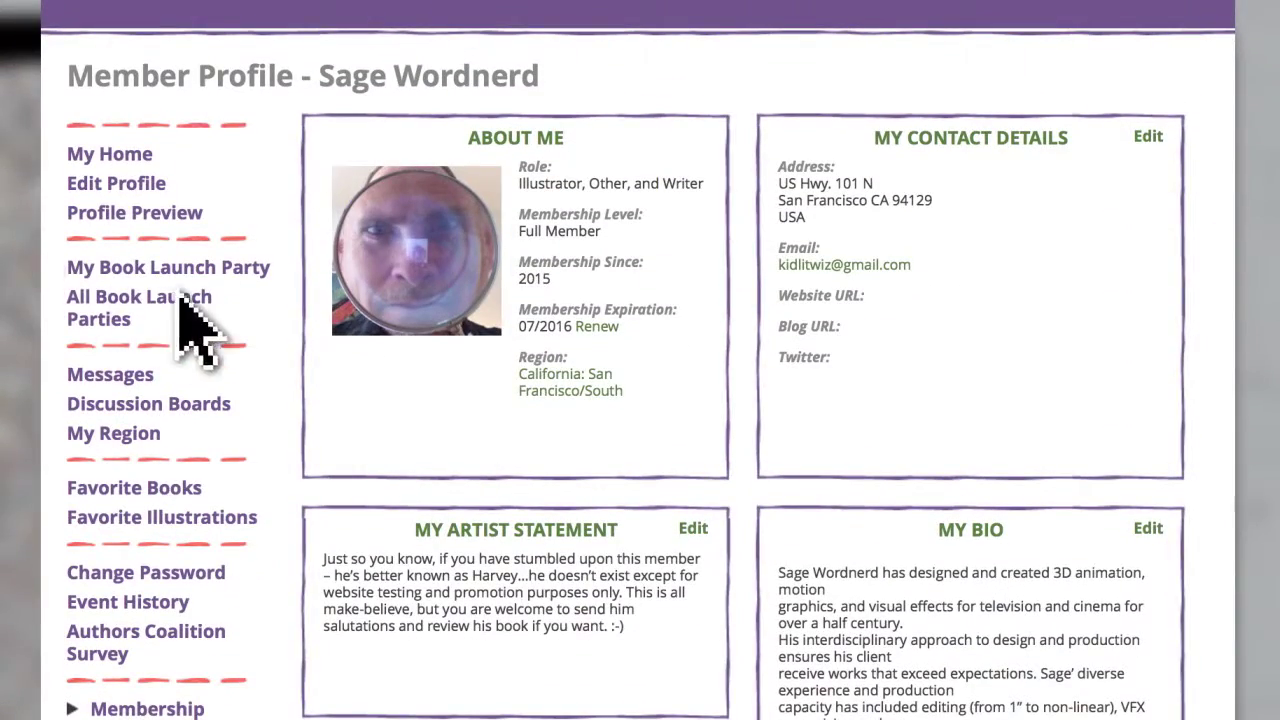
Step: From My Book Launch Party, open The Fluffy Kitten guestbook and delete the visitor's comment
left_click(228, 270)
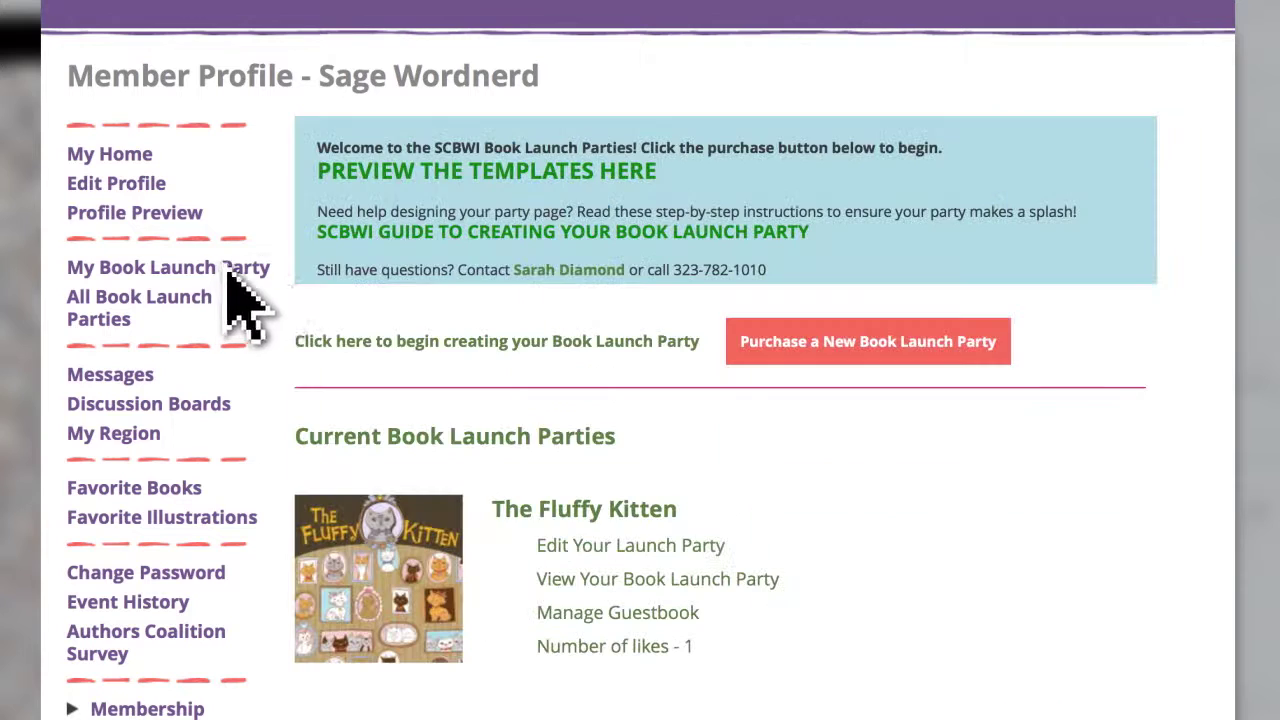
left_click(667, 618)
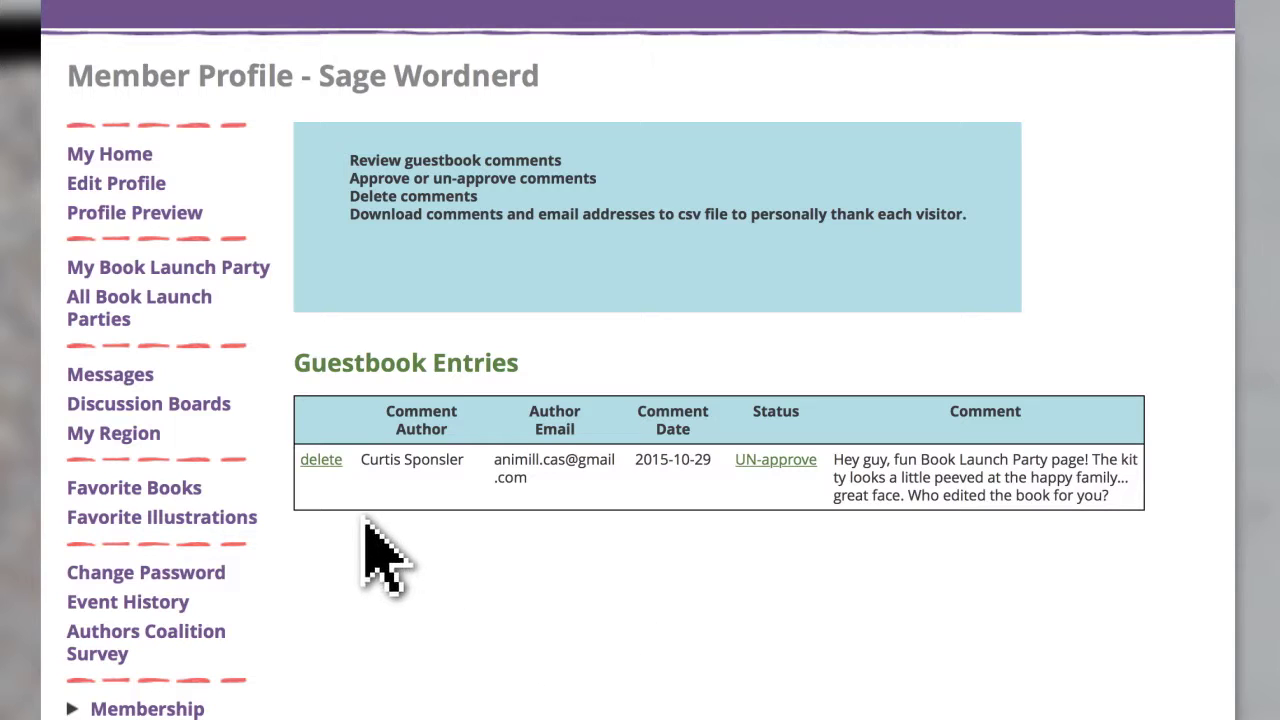
left_click(338, 461)
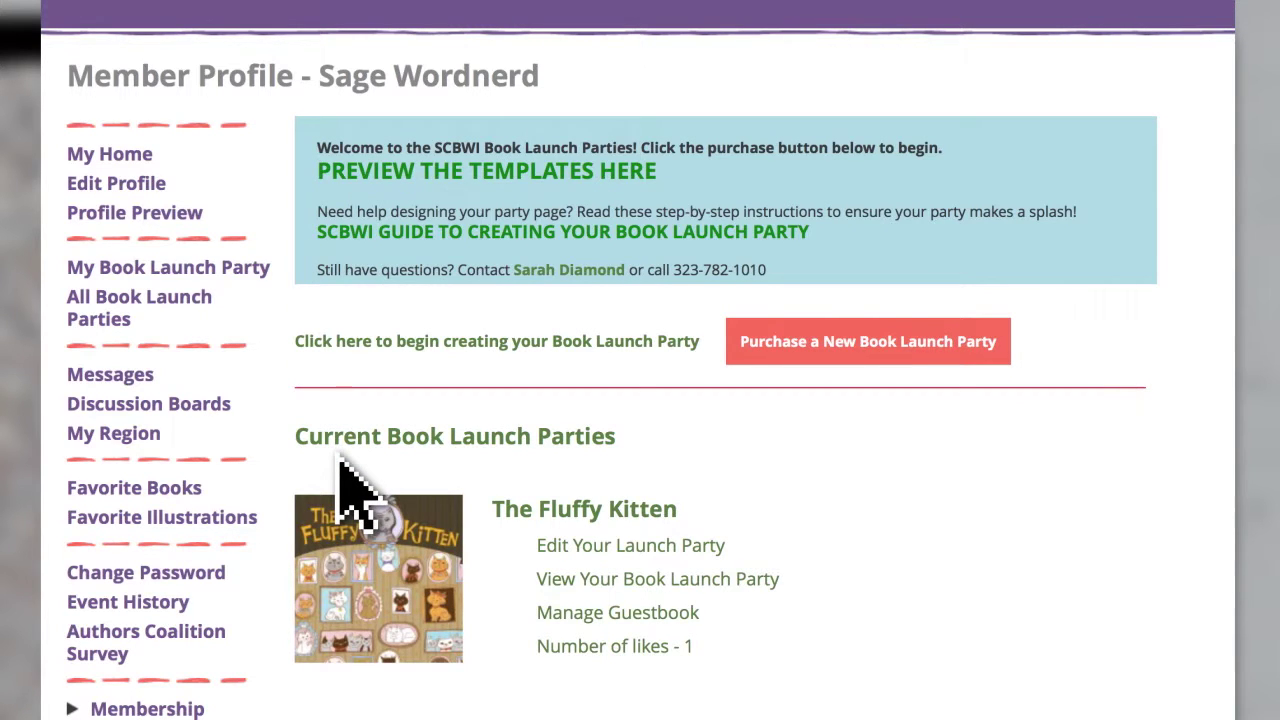
Step: Open The Fluffy Kitten party editor and review its saved fields, ending back at the top
left_click(710, 546)
scroll(720, 580, "down", 12)
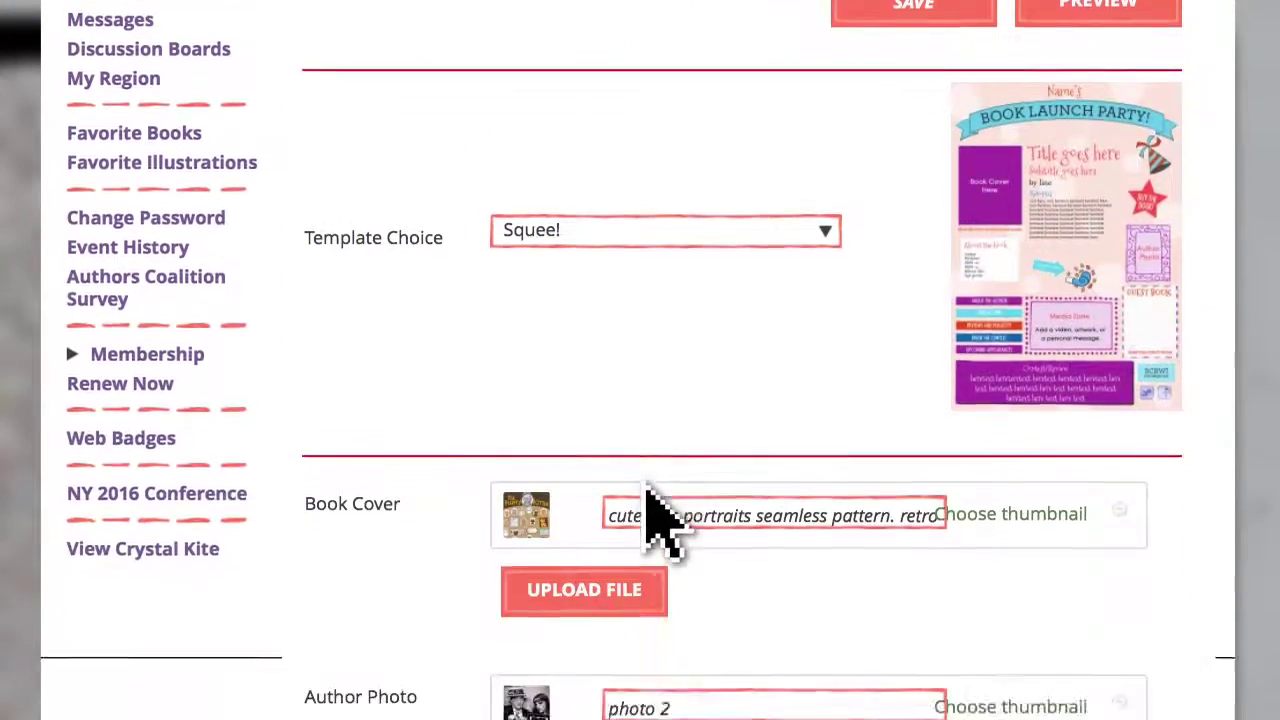
scroll(540, 430, "down", 12)
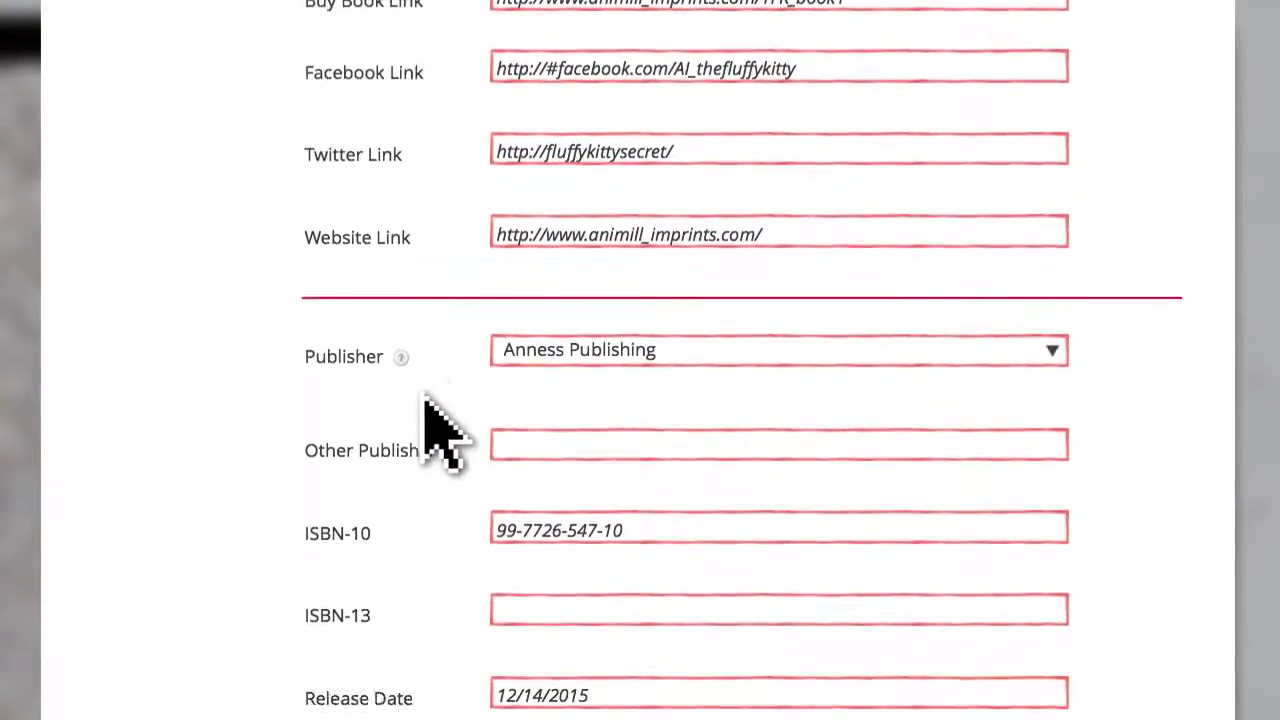
scroll(457, 590, "up", 6)
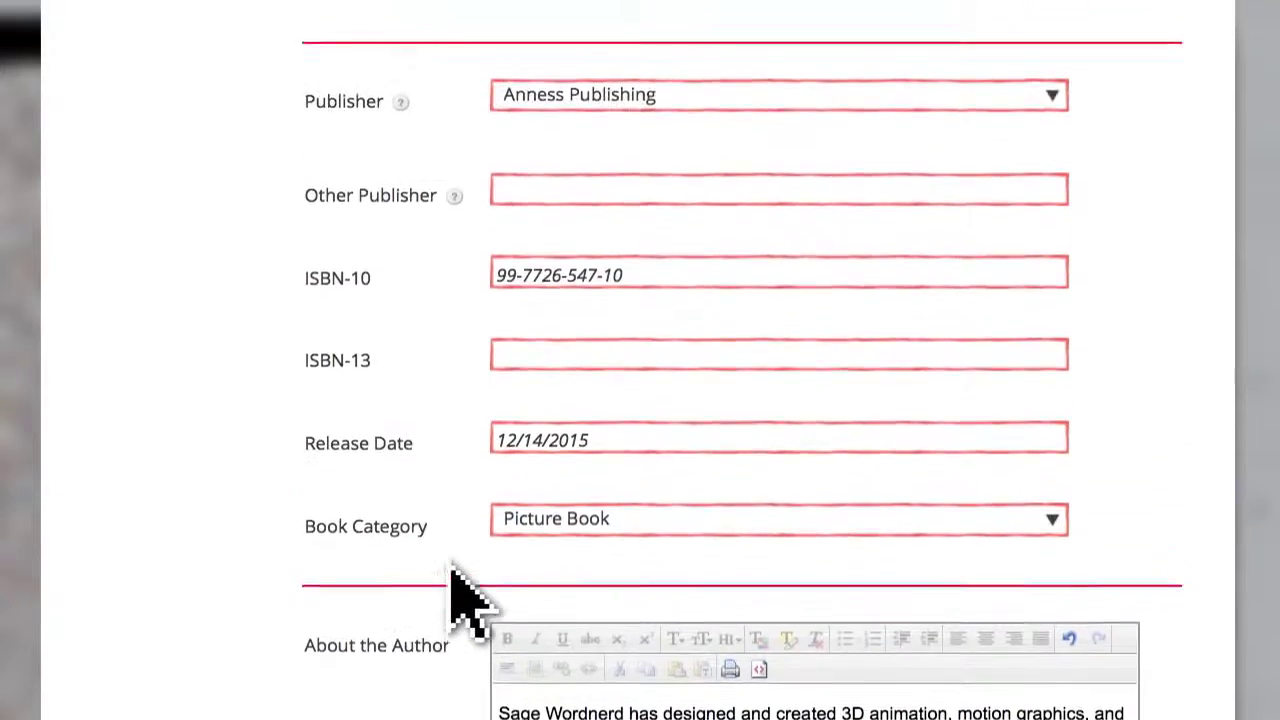
scroll(648, 605, "up", 9)
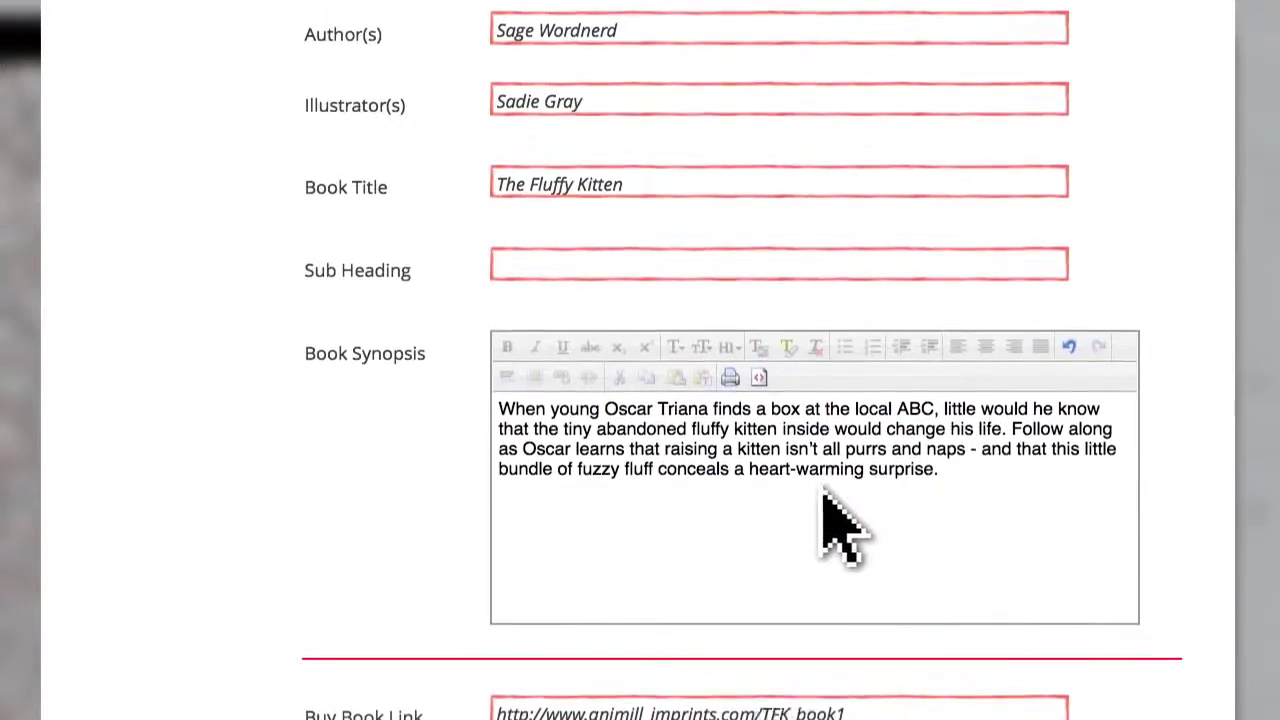
scroll(985, 410, "up", 3)
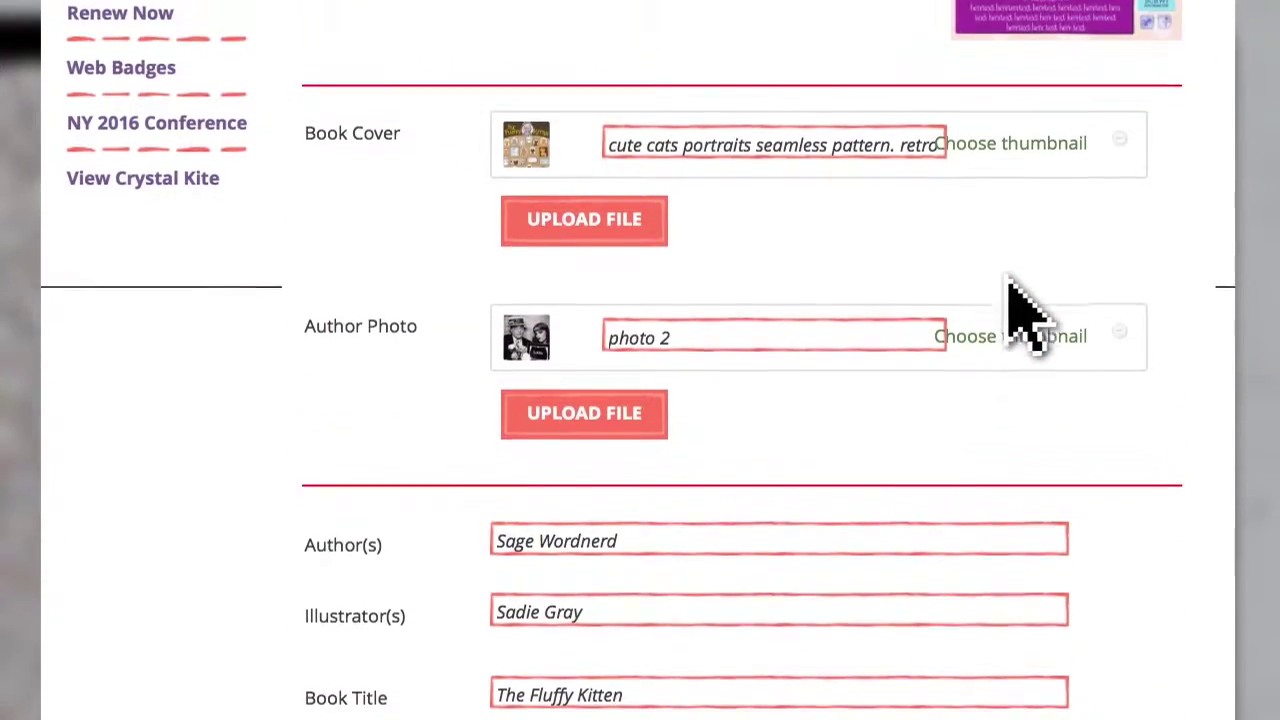
scroll(995, 215, "up", 3)
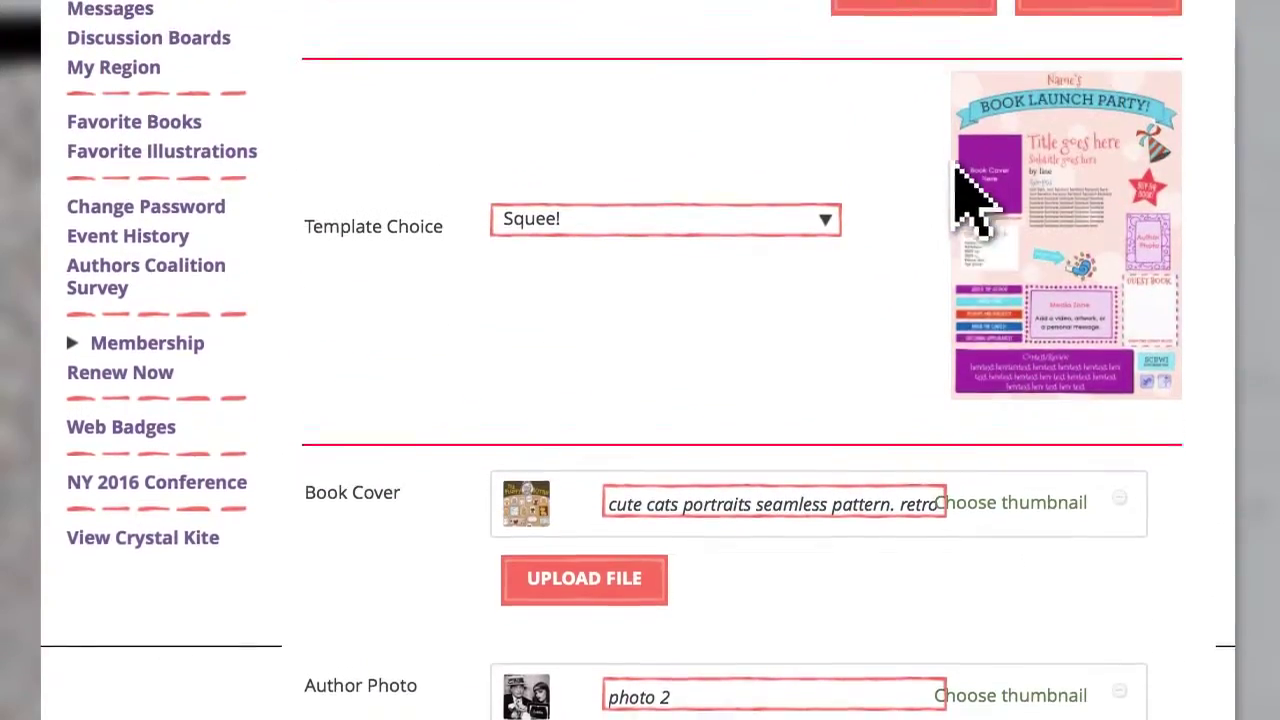
scroll(945, 185, "up", 5)
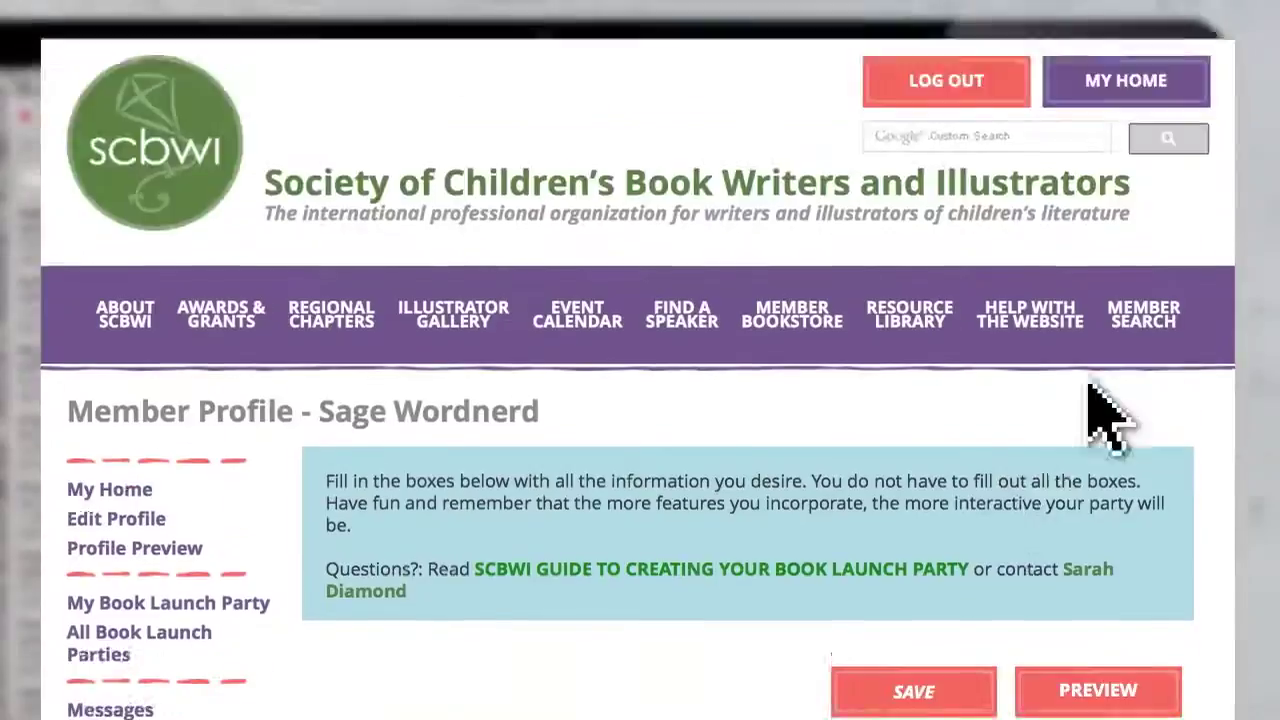